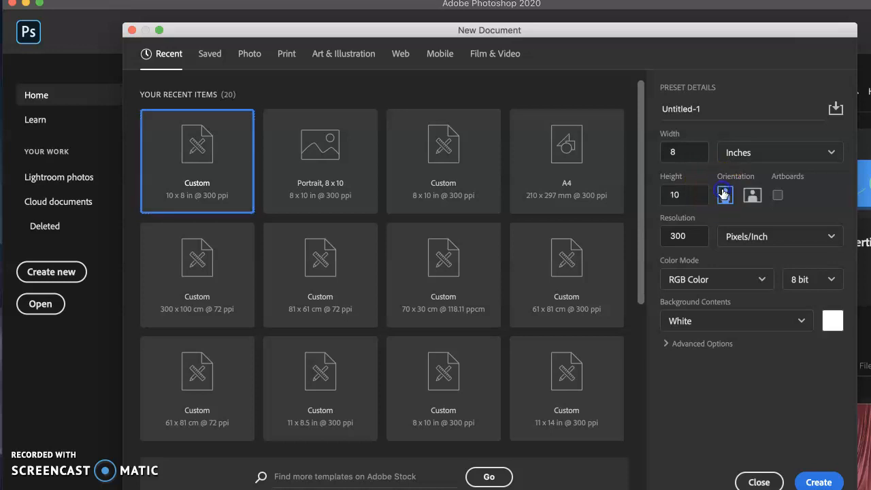
Create a new portrait document 61 cm wide and 81 cm high at 300 pixels/inch.
left_click(758, 155)
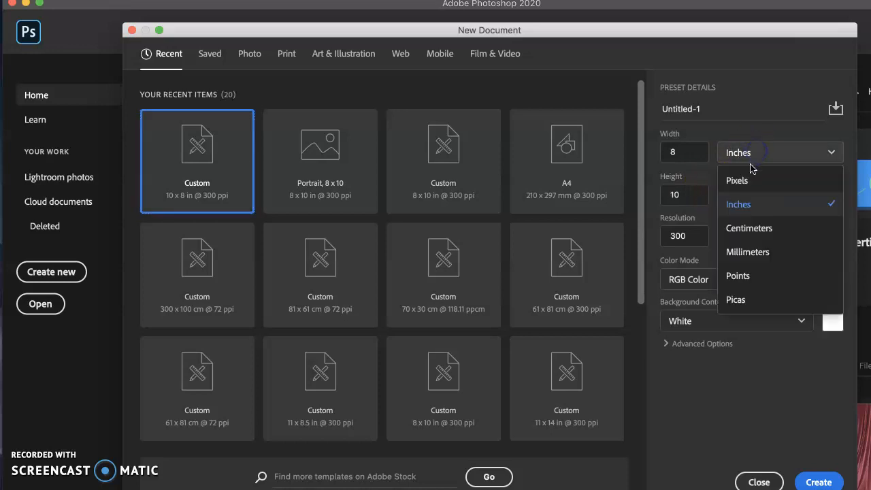
left_click(749, 228)
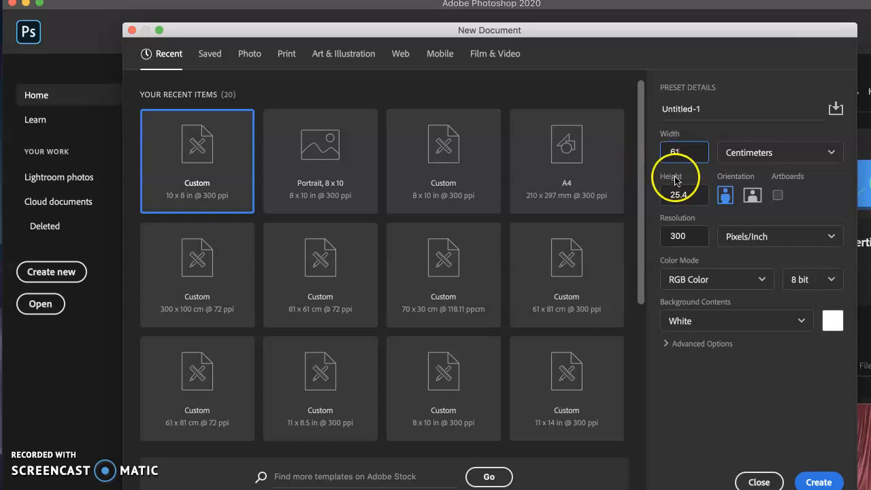
left_click(693, 194)
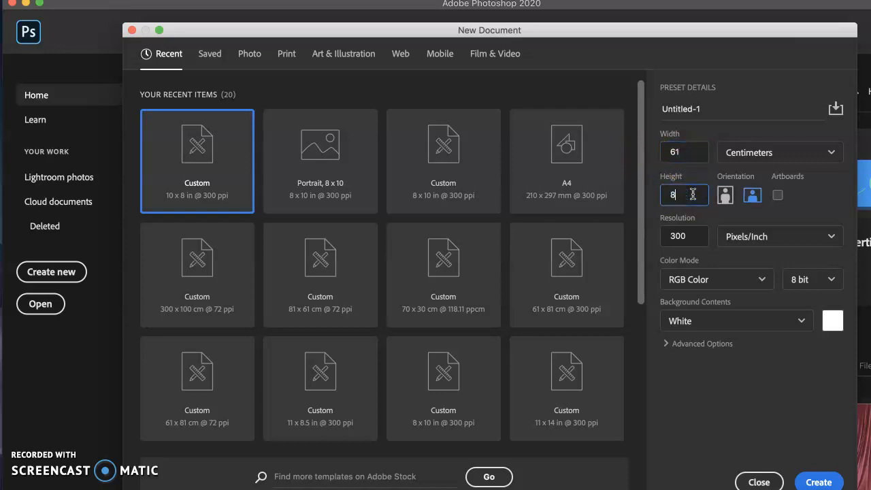
left_click(726, 197)
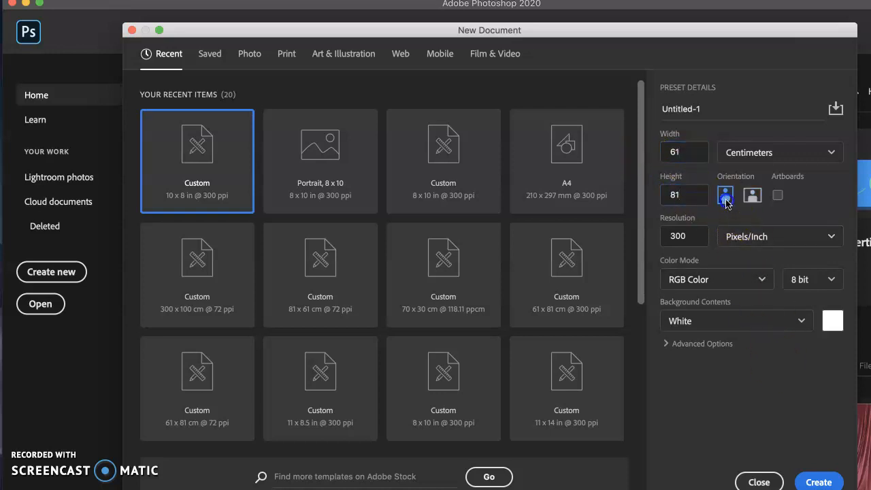
left_click(815, 482)
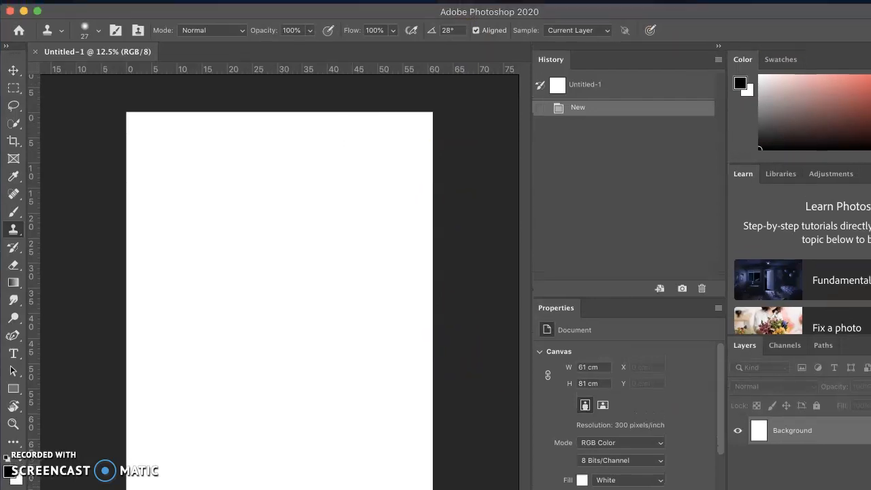
Place the brief text screenshot from the untitled folder into the page's upper-left corner, scaled to about 92%.
left_click(790, 19)
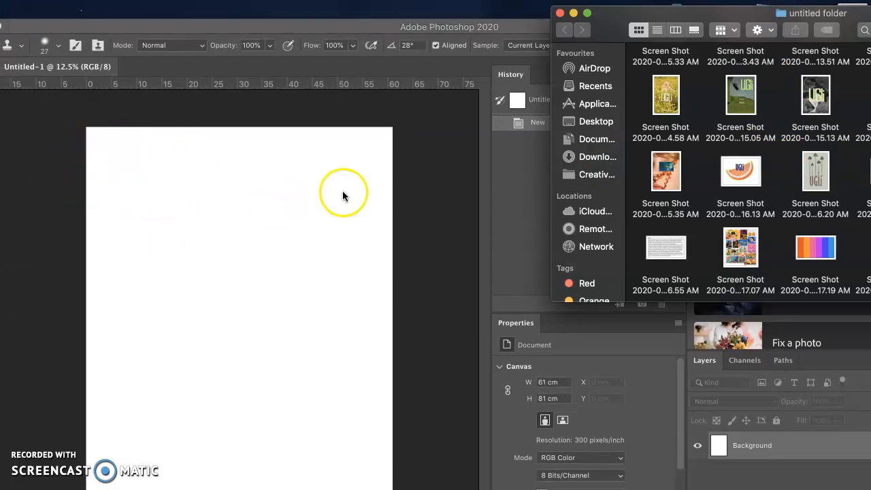
left_click_drag(678, 256, 147, 165)
left_click_drag(242, 321, 157, 158)
left_click_drag(212, 196, 202, 190)
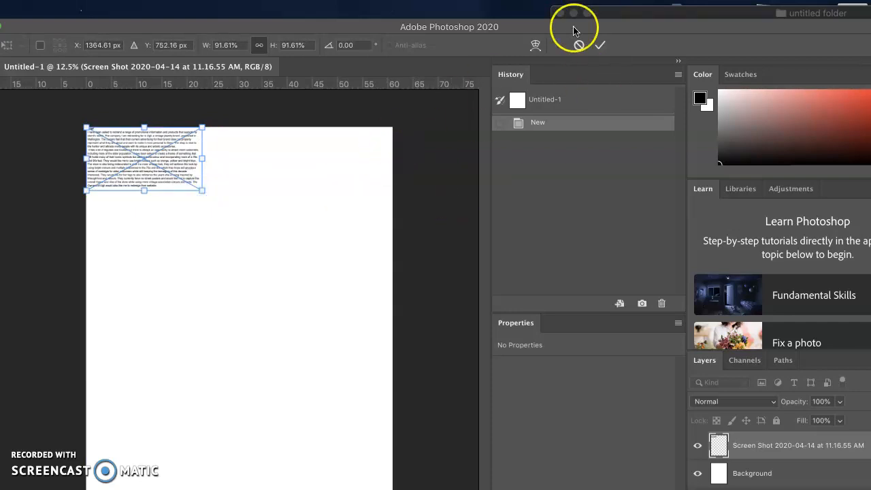
left_click(600, 45)
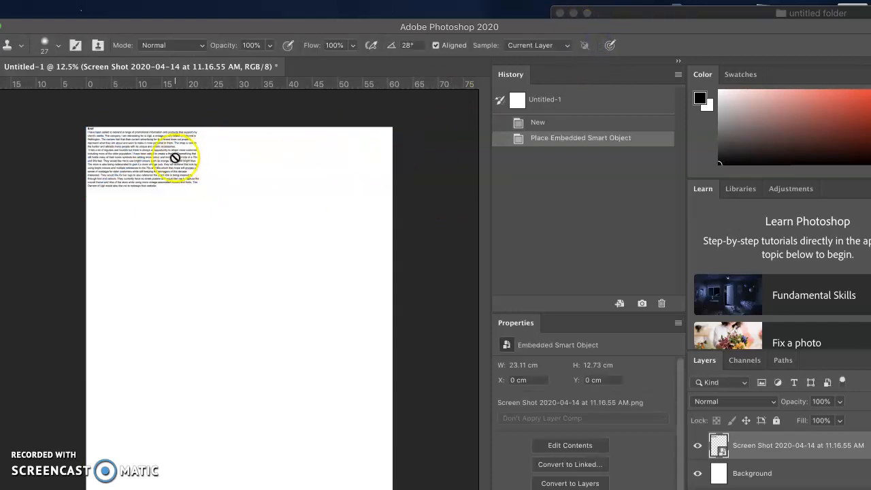
Shift the brief text inward from the page corner to about X 1.18 cm, Y 1.32 cm.
left_click_drag(362, 28, 392, 26)
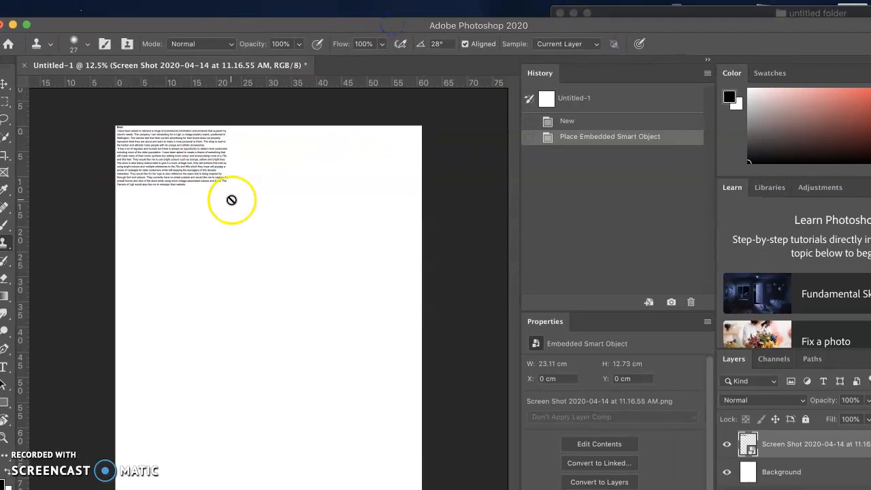
key("ctrl+t")
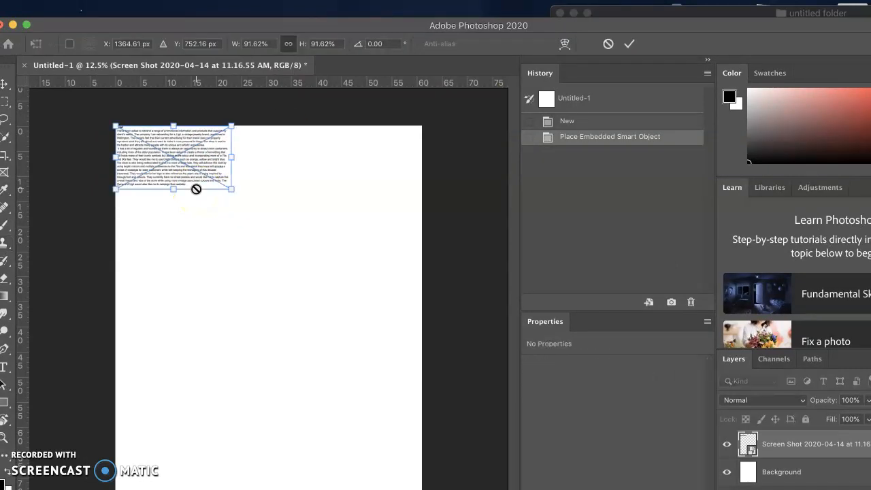
left_click_drag(178, 172, 180, 178)
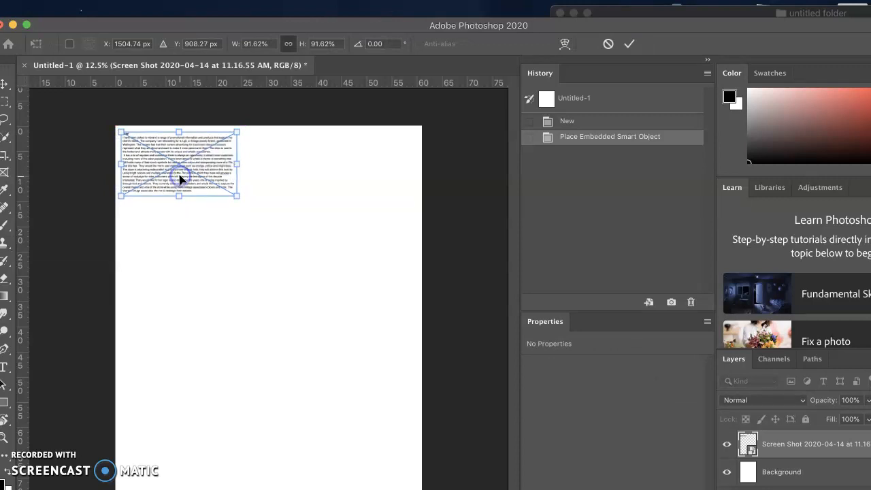
left_click(628, 44)
Place the mood board collage screenshot from the folder to the right of the brief text, aligned with its upper edge.
left_click(639, 12)
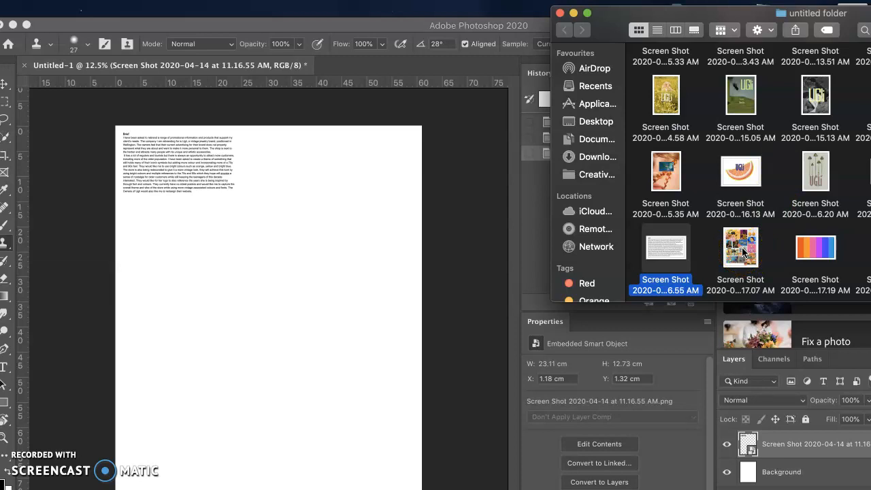
left_click_drag(743, 250, 283, 169)
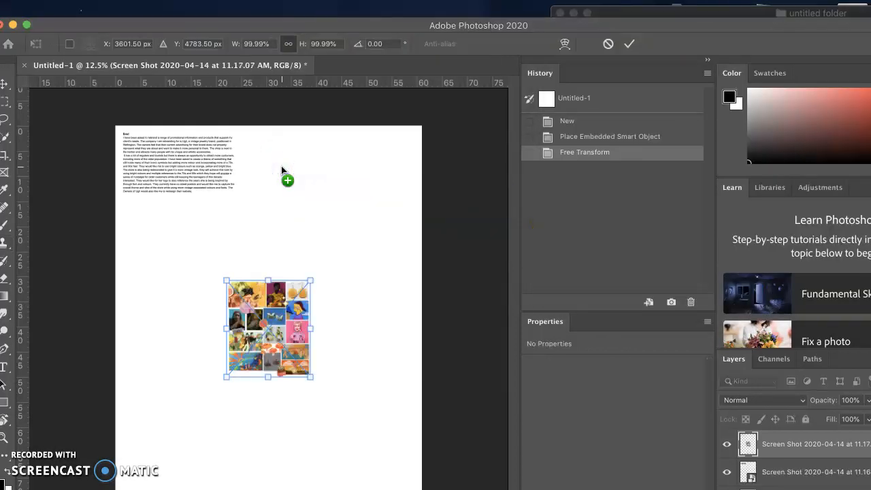
left_click_drag(273, 310, 293, 164)
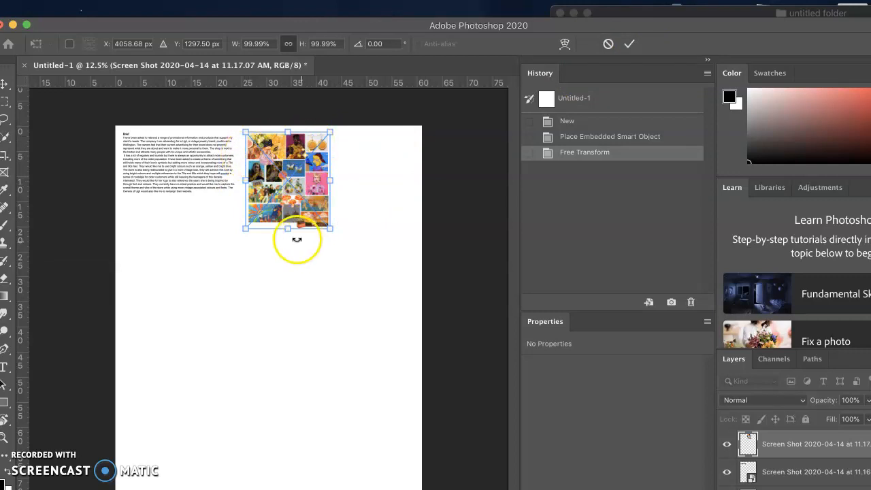
left_click(631, 44)
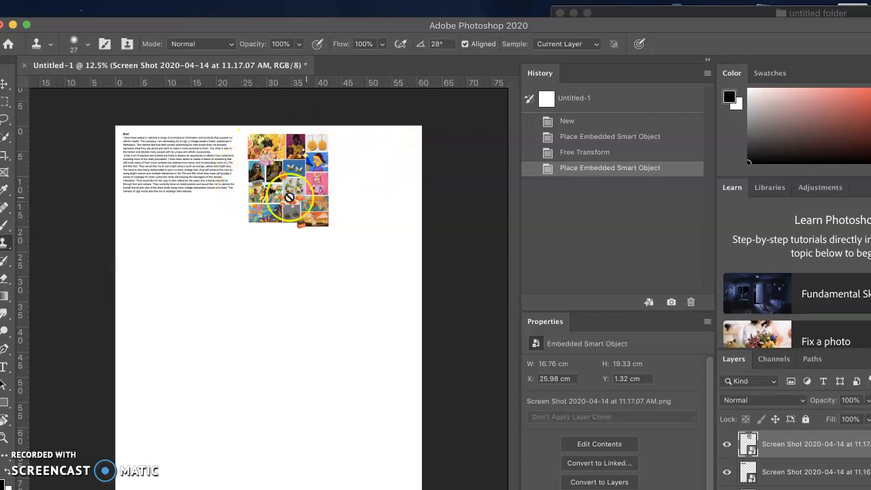
Enlarge the brief text to about 127% and move the collage right to about X 33.29 cm so they no longer overlap.
left_click(203, 175)
left_click(592, 188)
left_click(4, 83)
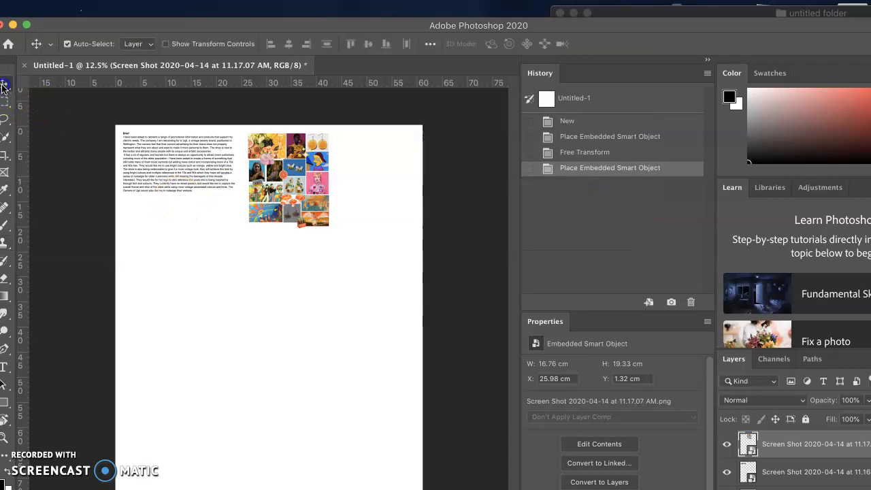
left_click(183, 178)
key("super+t")
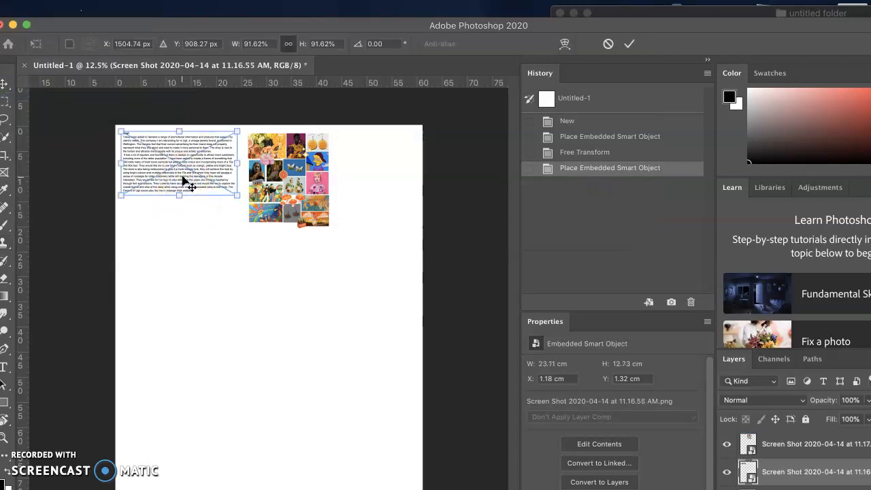
left_click(221, 193)
left_click_drag(238, 196, 280, 229)
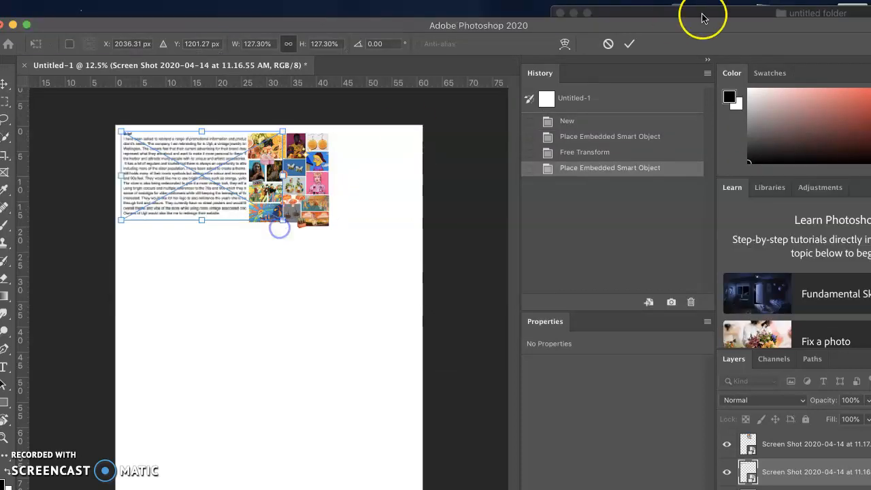
left_click(629, 44)
left_click_drag(325, 168, 341, 172)
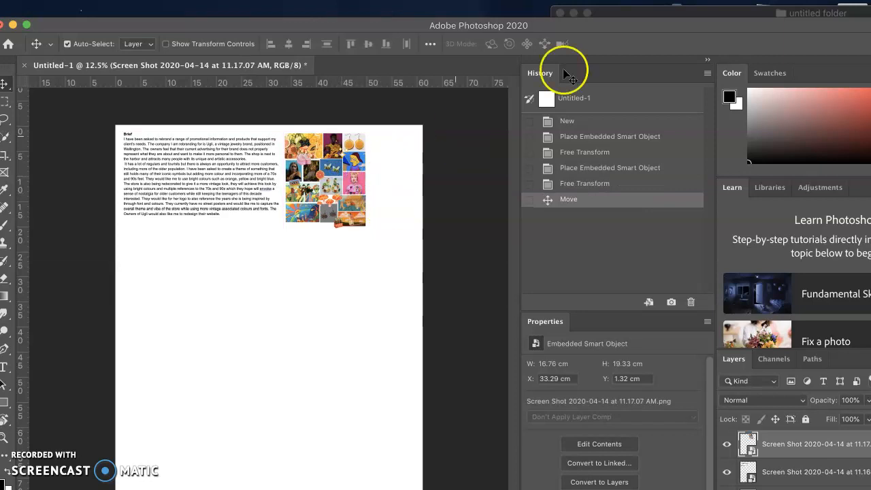
Place the colour palette screenshot from the folder on the page and rotate it to about -91° so its stripes run horizontally.
left_click(752, 15)
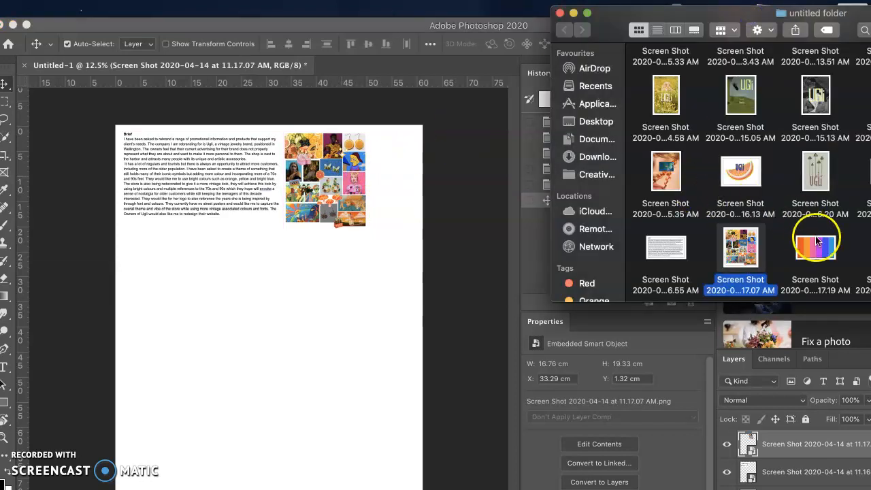
left_click_drag(816, 247, 405, 187)
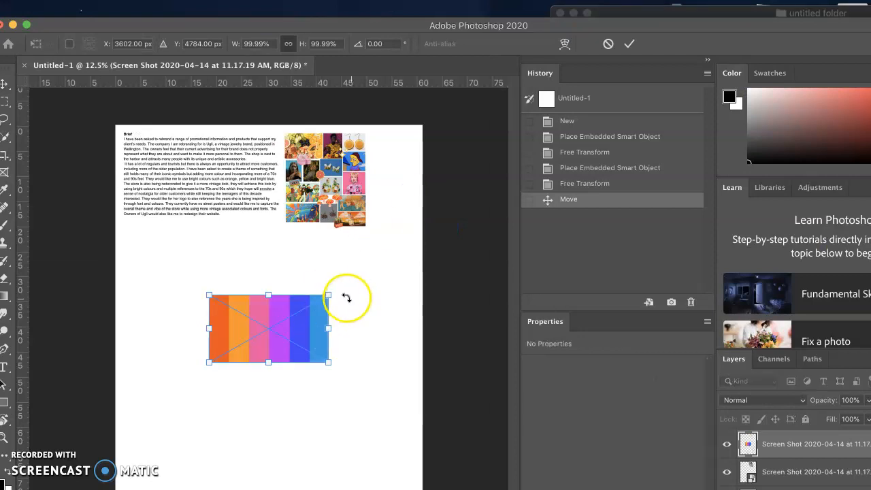
left_click_drag(338, 295, 234, 249)
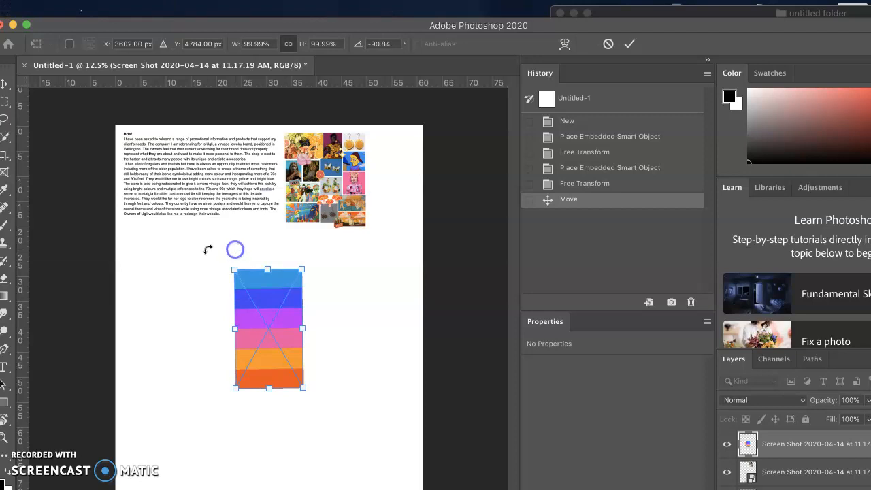
Scale the colour palette to about 67% and position it just right of the collage, at about X 50.04 cm, Y 2.15 cm.
left_click_drag(275, 282, 393, 157)
left_click_drag(355, 242, 379, 205)
left_click_drag(400, 174, 394, 183)
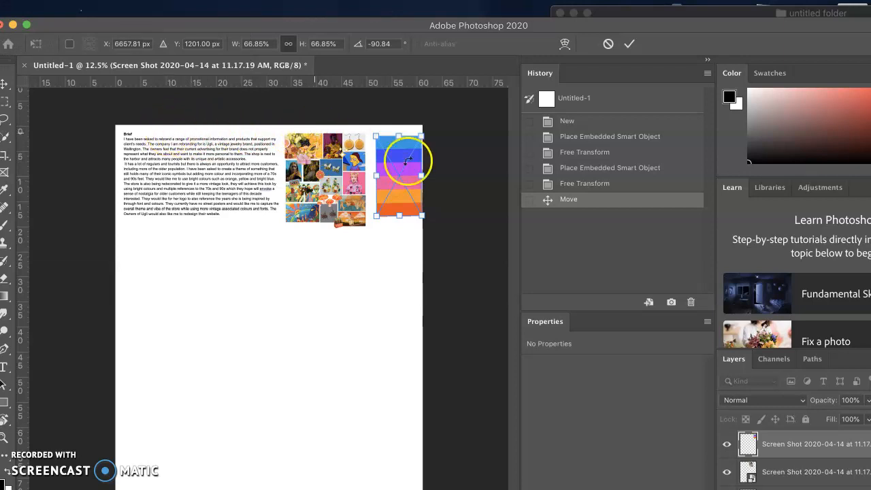
left_click(629, 44)
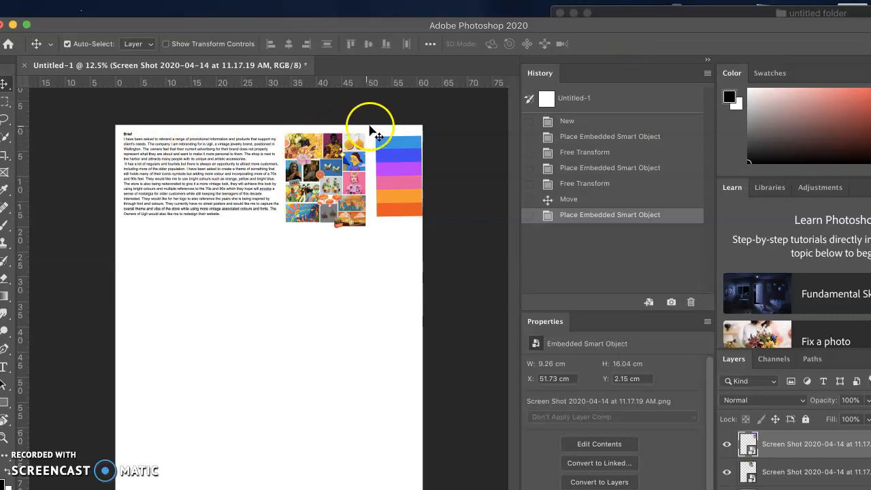
left_click_drag(405, 170, 396, 170)
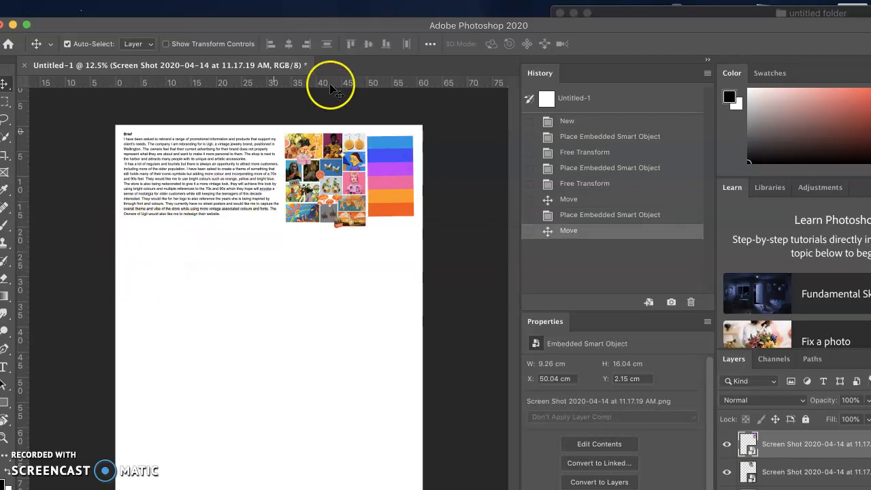
Place the hand-lettering sketch screenshot from the folder directly below the brief text, aligned with its left edge.
left_click(633, 15)
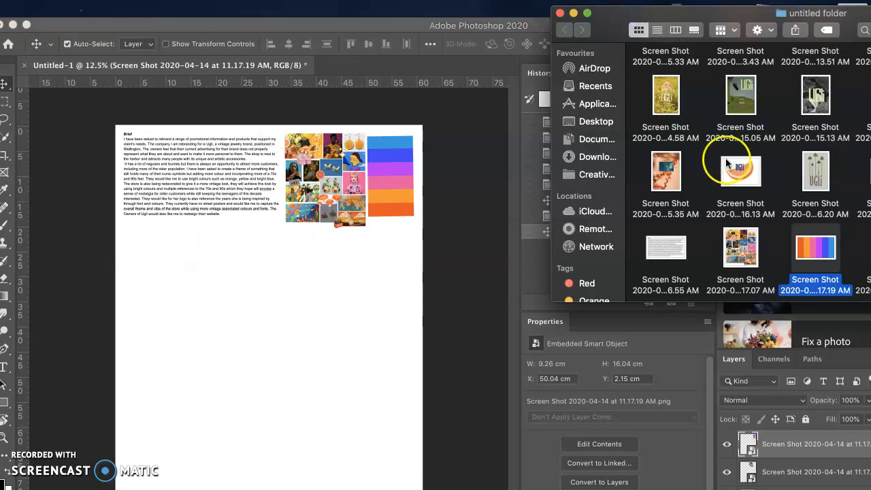
left_click_drag(861, 244, 334, 288)
left_click_drag(259, 326, 148, 264)
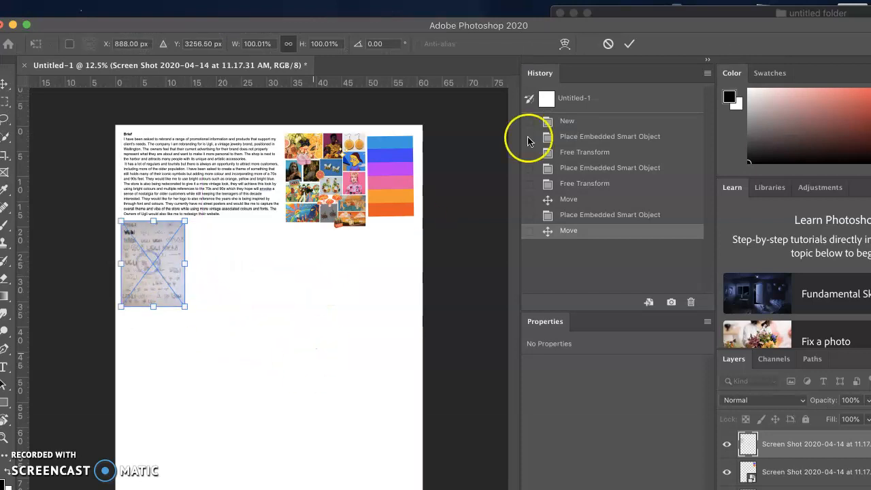
left_click(629, 43)
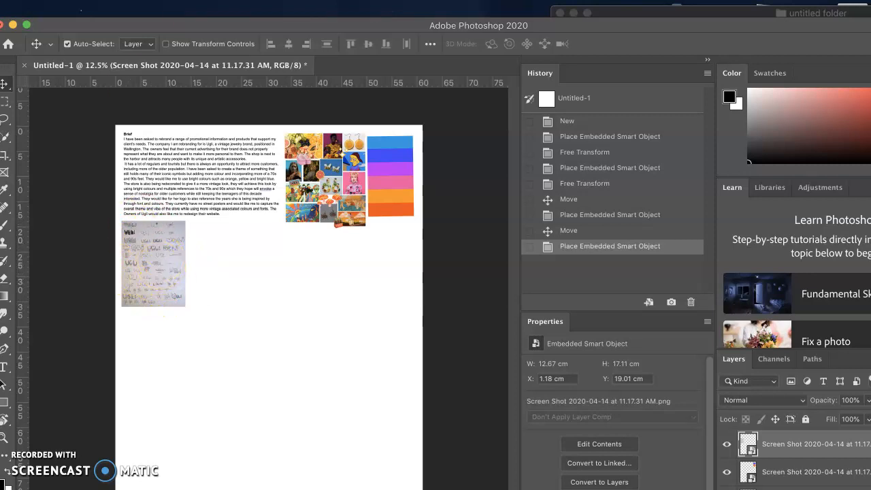
Brighten the lettering sketch with a Curves adjustment, raising the midtones from input 111 to output 148.
left_click(164, 1)
mouse_move(204, 23)
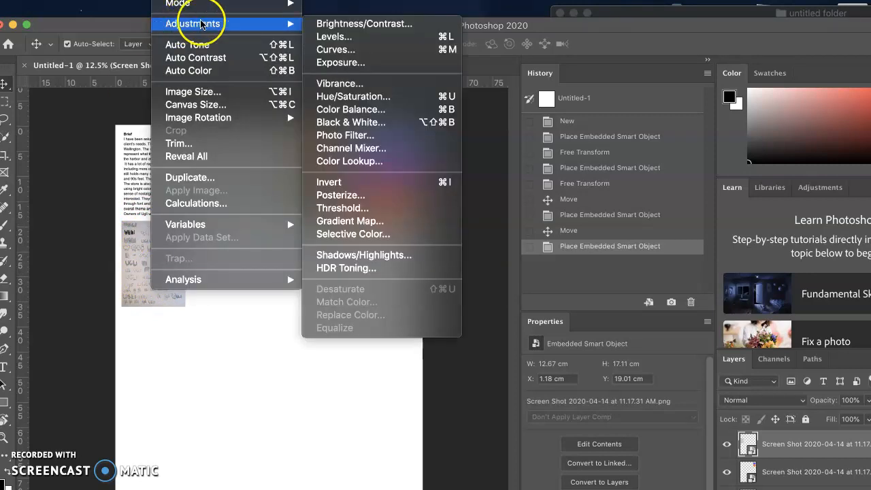
left_click(340, 52)
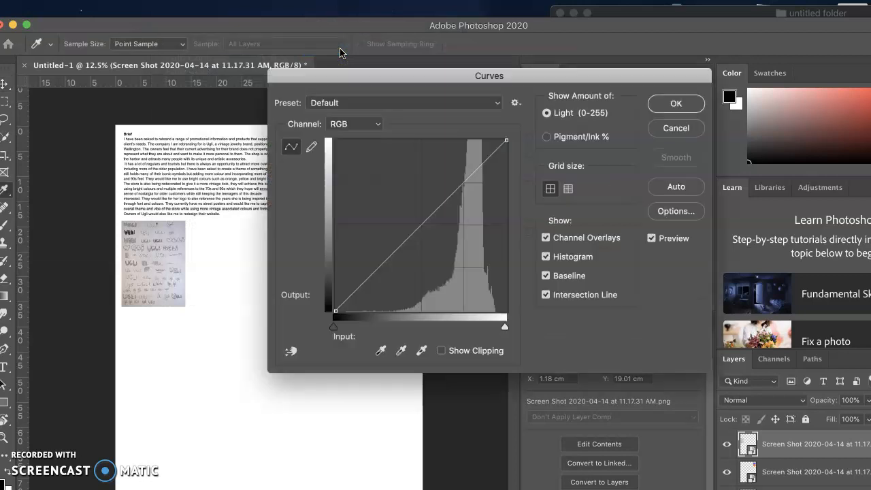
mouse_move(415, 220)
left_mouse_down()
mouse_move(403, 205)
mouse_move(411, 212)
left_mouse_up()
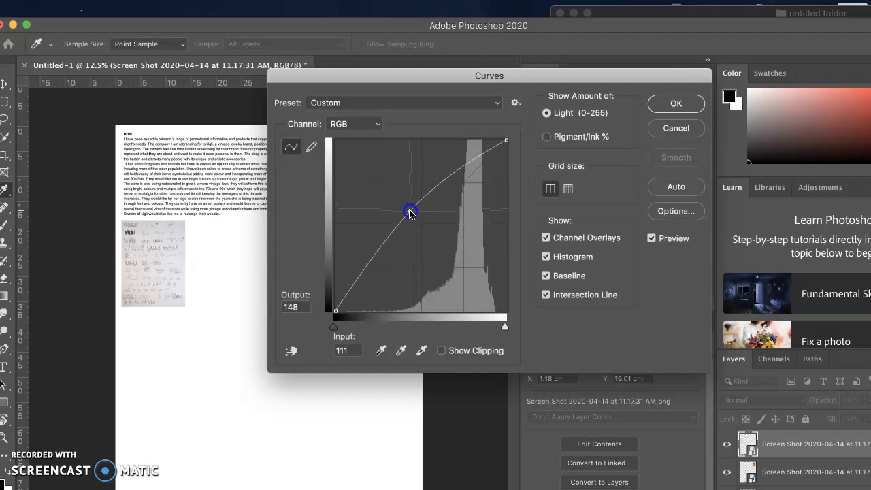
left_click(676, 103)
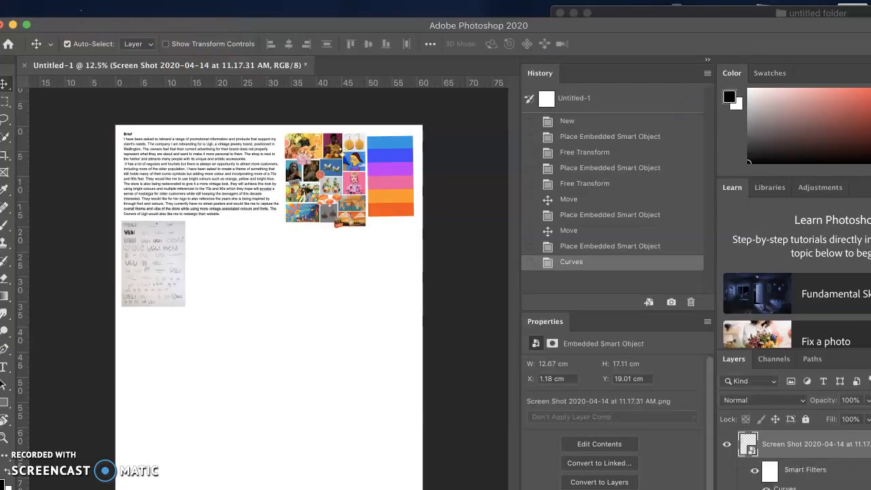
Apply a Brightness/Contrast adjustment to the hand-lettering sketch, raising the contrast to about 19.
left_click(167, 0)
mouse_move(204, 23)
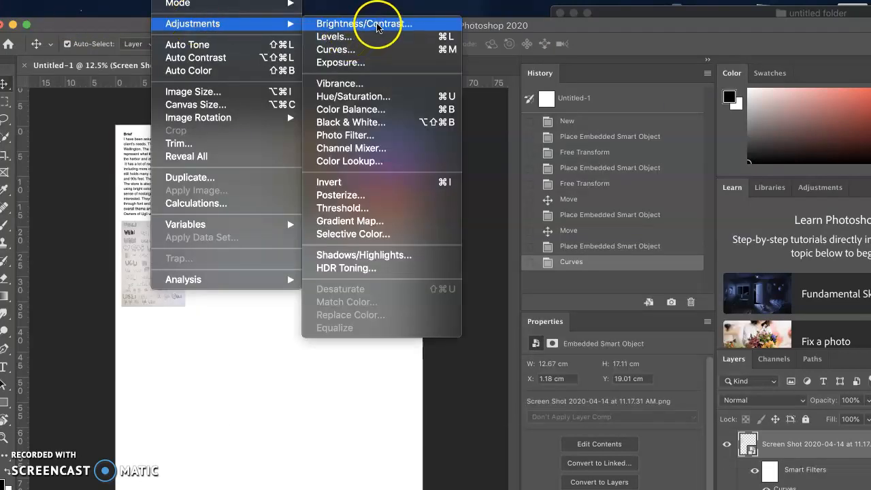
left_click(377, 25)
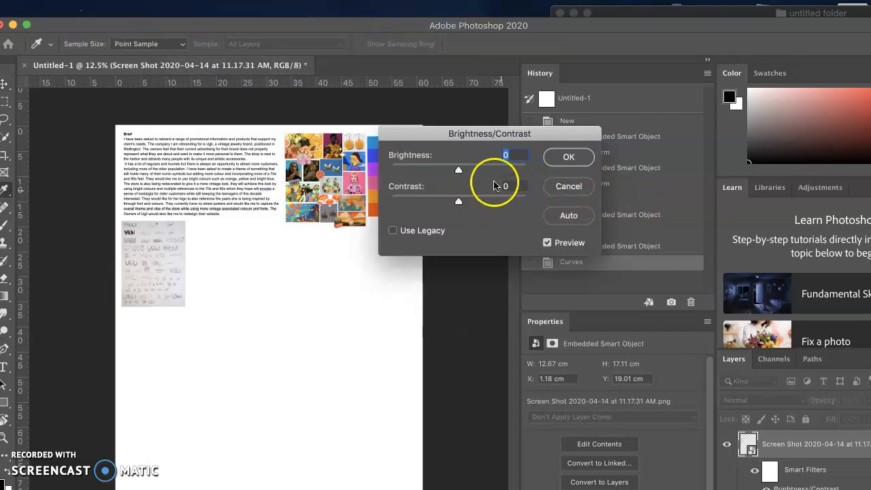
left_click(473, 197)
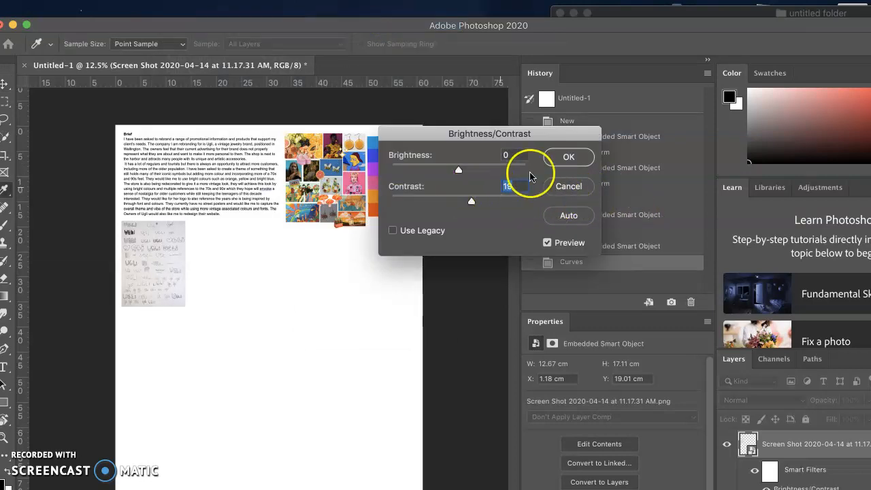
left_click(565, 158)
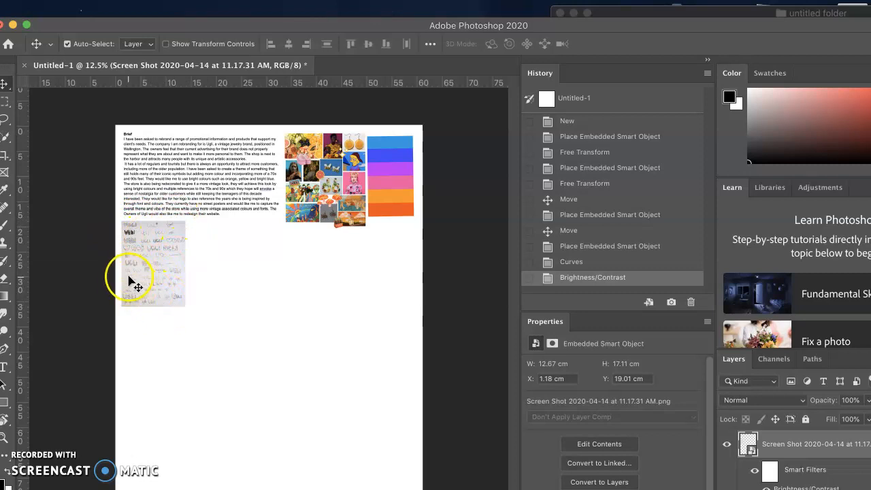
Place the second sketch sheet from the folder beside the lettering sketch, scaled to about 12.13 x 17.08 cm at X 15.41 cm, Y 19.05 cm.
left_click(623, 11)
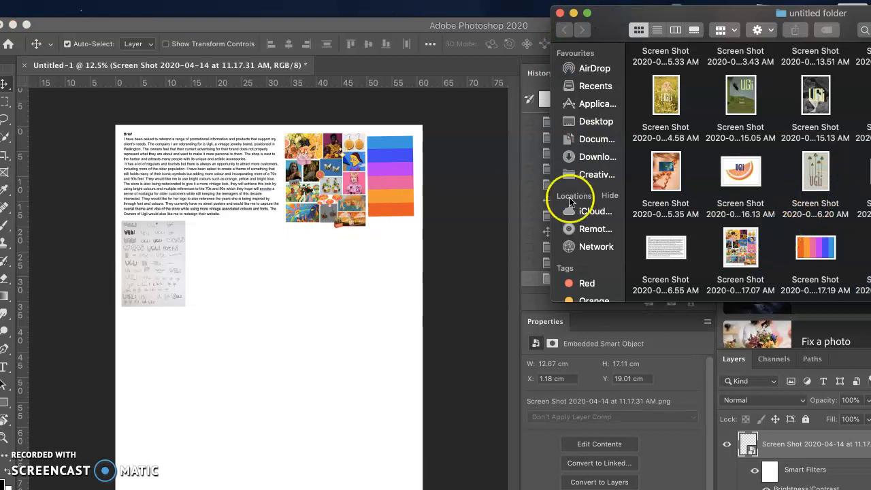
left_click_drag(861, 170, 365, 255)
left_click(274, 338)
mouse_move(274, 338)
left_mouse_down()
mouse_move(217, 292)
mouse_move(223, 249)
mouse_move(229, 275)
left_mouse_up()
left_click(630, 44)
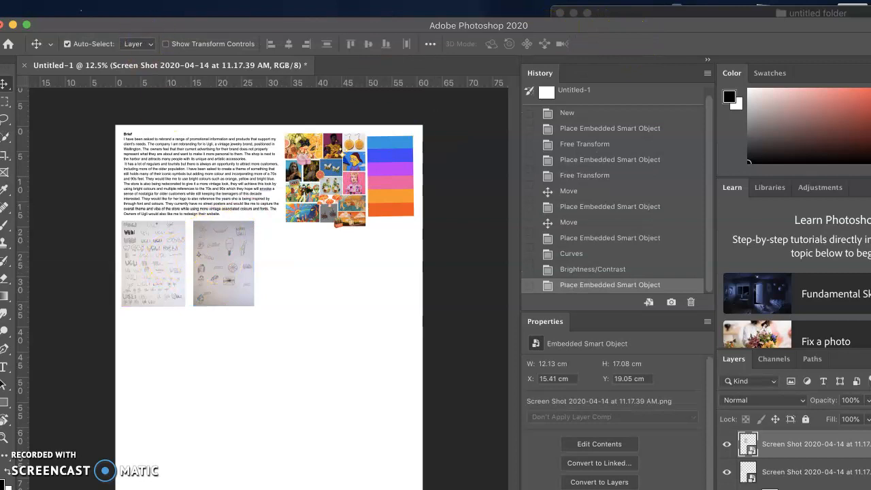
Brighten the second sketch sheet with a Curves adjustment, raising the midtones from input 116 to output 153.
left_click(166, 0)
mouse_move(183, 23)
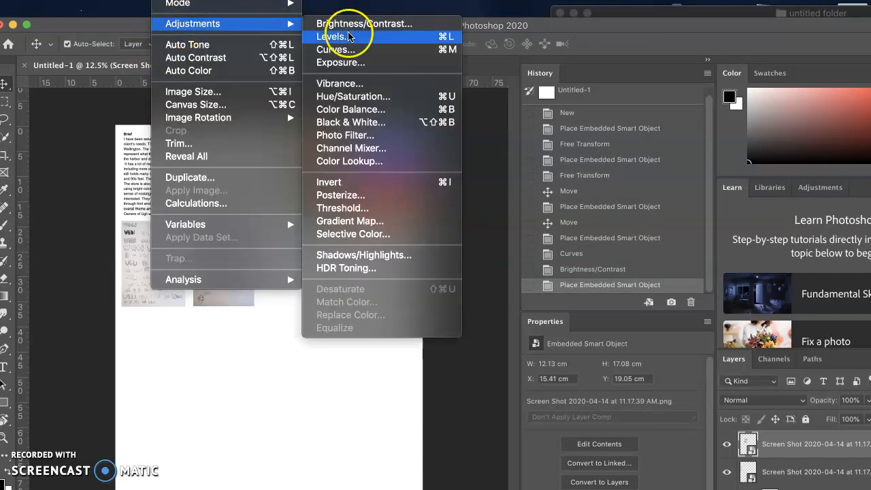
left_click(352, 52)
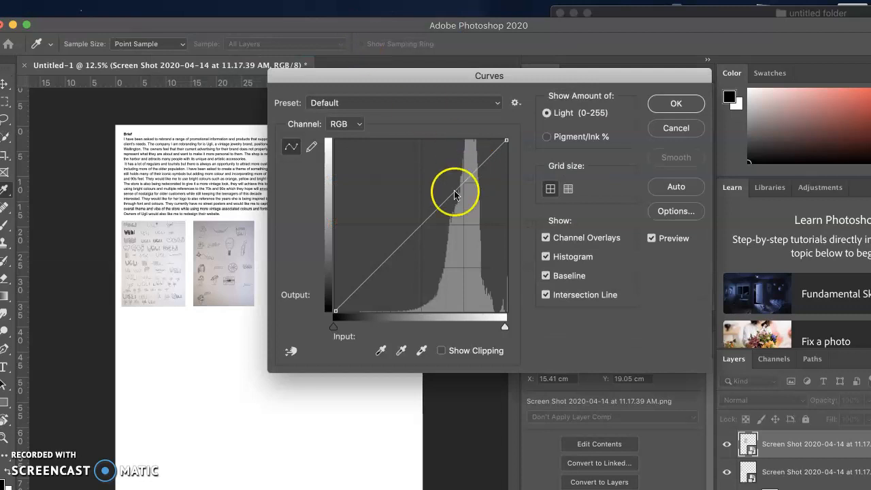
left_click_drag(422, 222, 413, 208)
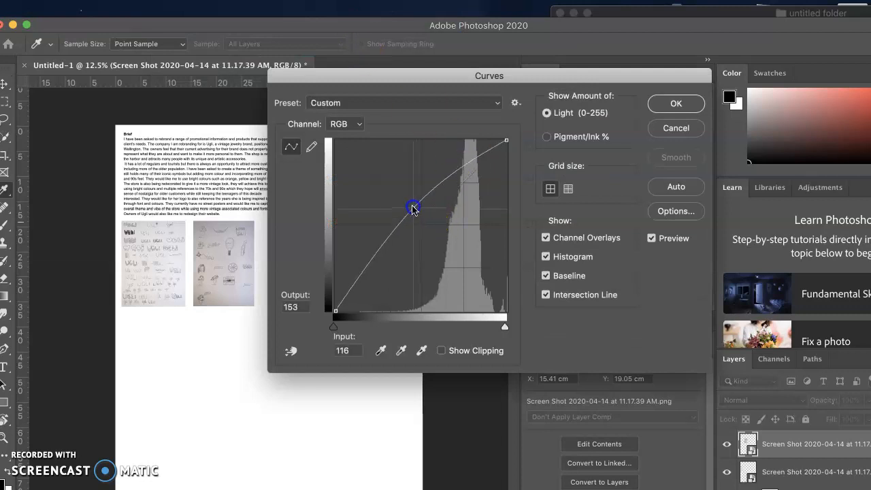
left_click(672, 103)
Place the orange-slice logo screenshot just right of the second sketch sheet, scaled to about 37.70%.
left_click(687, 13)
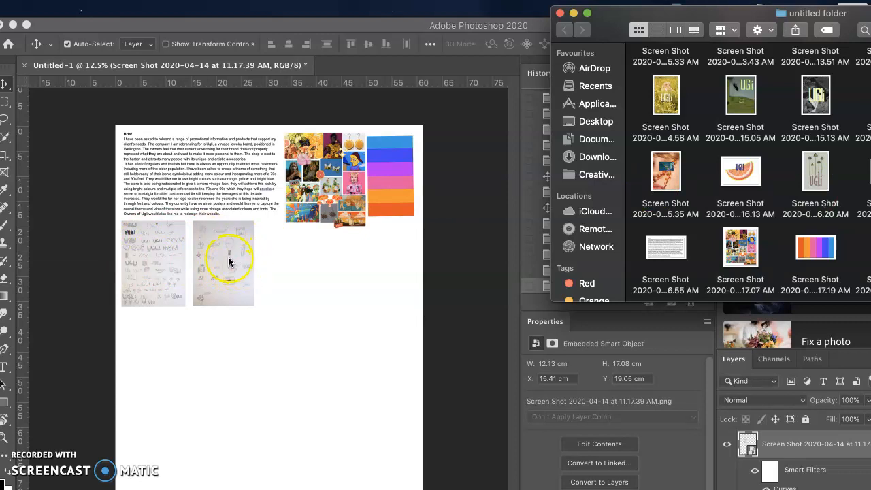
left_click_drag(752, 187, 342, 252)
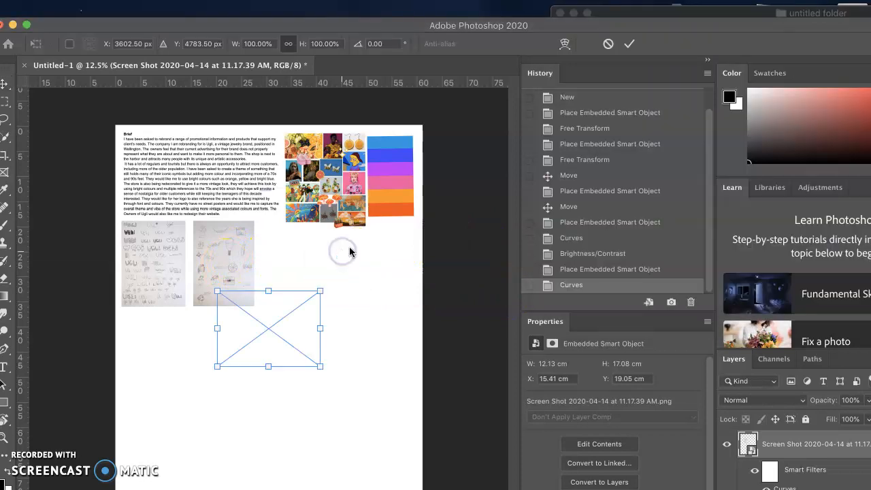
mouse_move(320, 290)
left_mouse_down()
mouse_move(259, 298)
mouse_move(248, 352)
mouse_move(285, 244)
left_mouse_up()
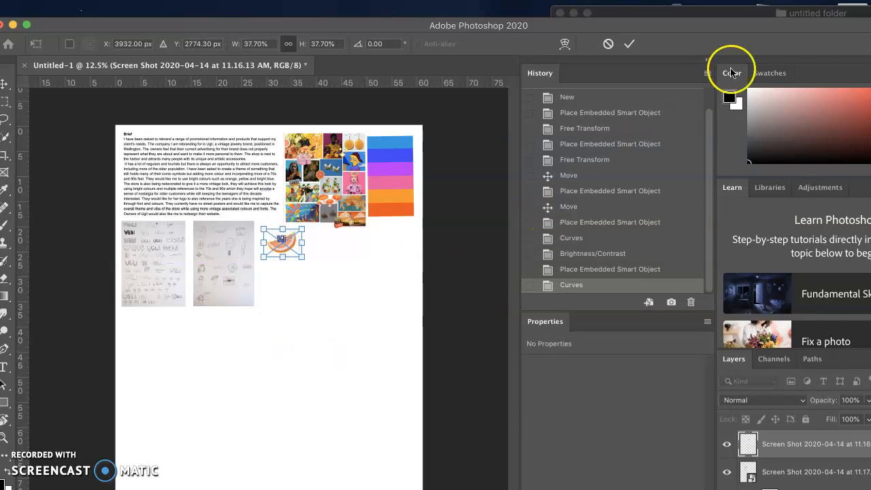
left_click(629, 43)
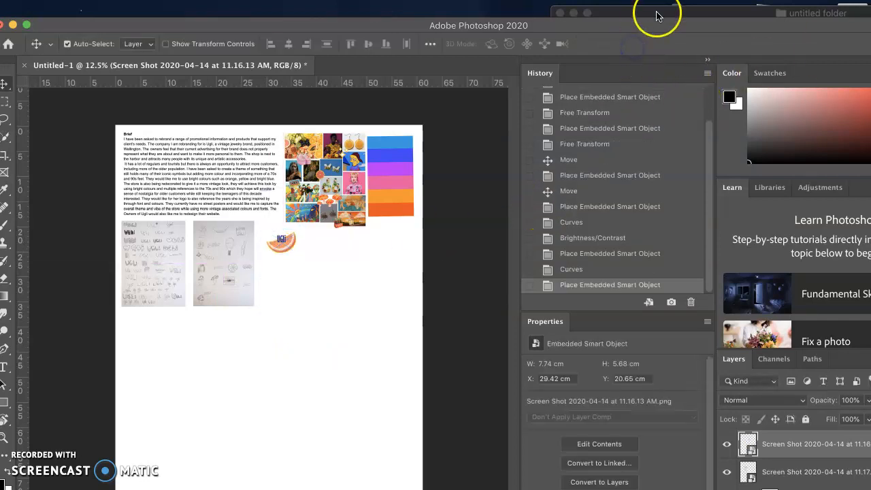
Place the green UGLi design with tall mushrooms directly below the orange-slice logo, scaled down to fit beside the sketches.
left_click(656, 16)
left_click_drag(816, 171, 269, 328)
left_click_drag(298, 375, 284, 280)
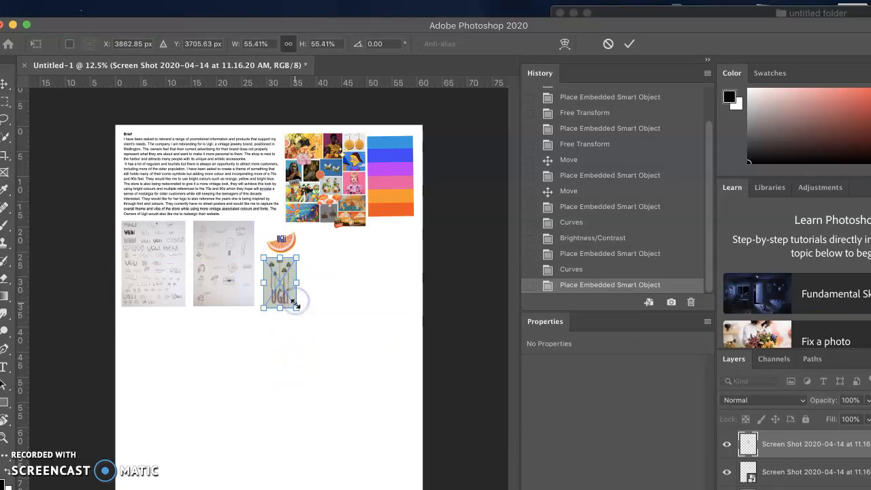
left_click(629, 44)
Place the coloured mushroom and orange logo screenshot right of the orange slice, scaled to about 27.63%.
left_click(678, 18)
left_click_drag(817, 177, 300, 309)
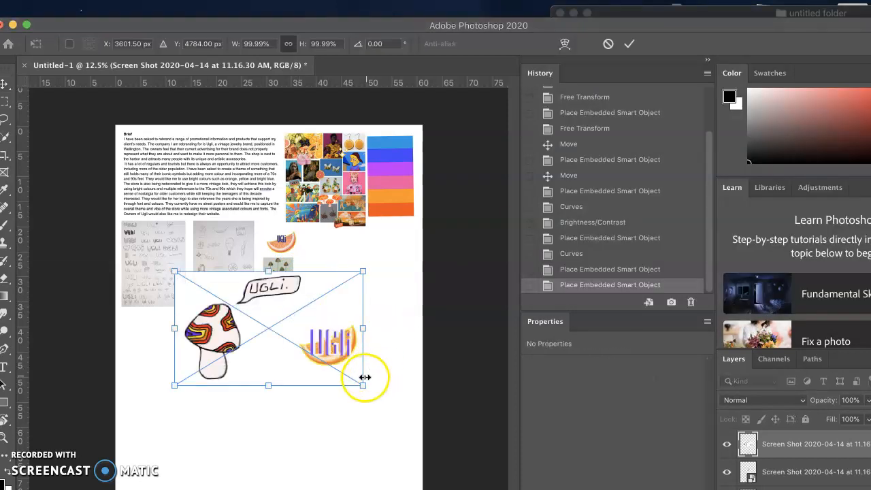
left_click_drag(360, 385, 344, 247)
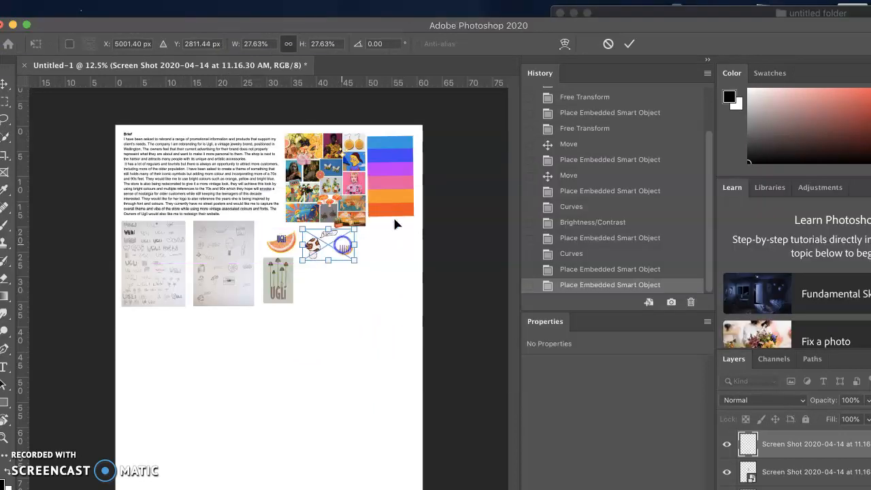
left_click(630, 44)
Place the black-and-white mushroom drawing at the row's right end, scaled to about 19.8 x 16.31 cm at X 42.35 cm, Y 19.82 cm.
left_click(641, 15)
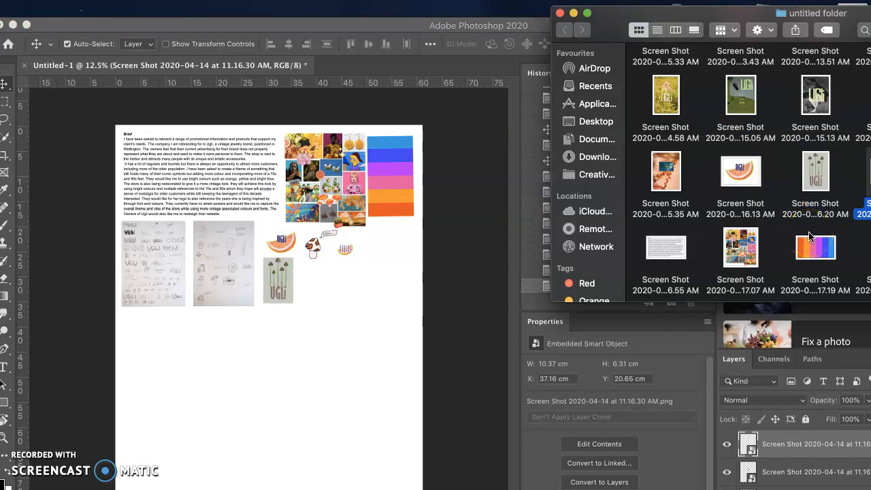
left_click_drag(737, 224, 344, 224)
left_click_drag(866, 178, 379, 268)
left_click(453, 222)
left_click_drag(452, 214, 424, 228)
mouse_move(369, 253)
left_mouse_down()
mouse_move(392, 247)
mouse_move(381, 257)
left_mouse_up()
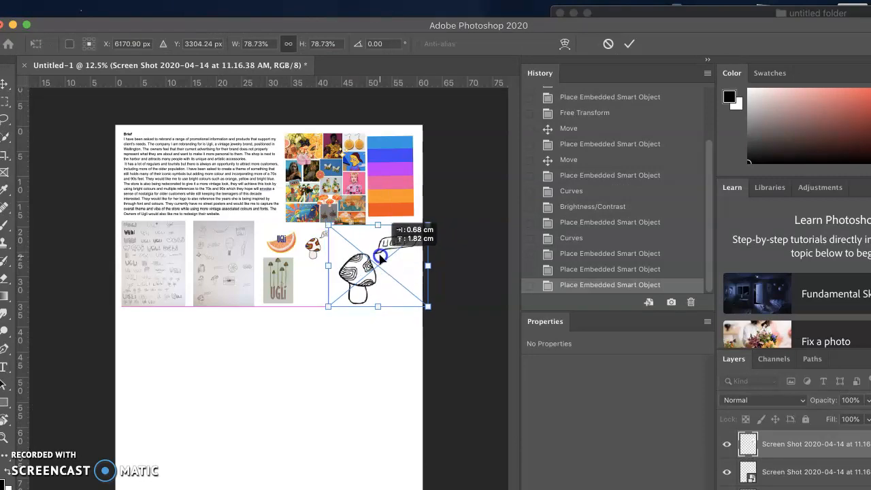
left_click(629, 44)
Rearrange the small logos with the green design above the coloured mushroom and the orange slice beside it, and raise the orange-slice layer to the top.
left_click_drag(327, 281, 309, 251)
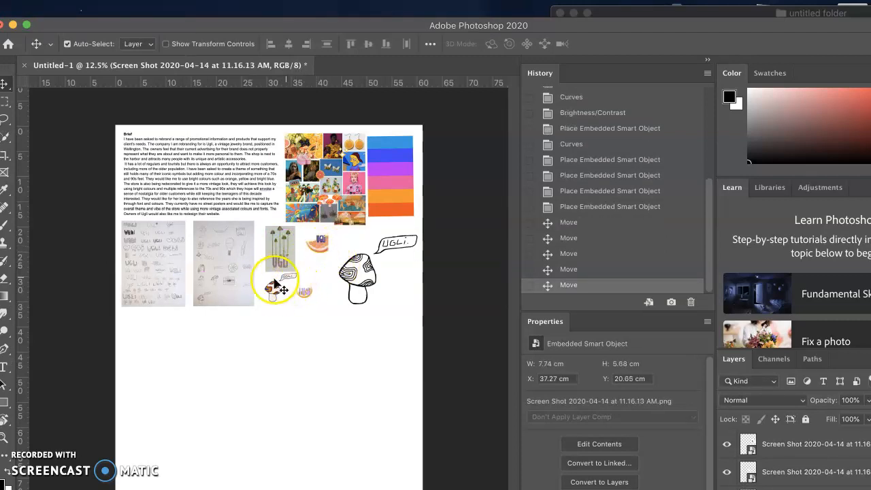
left_click(564, 440)
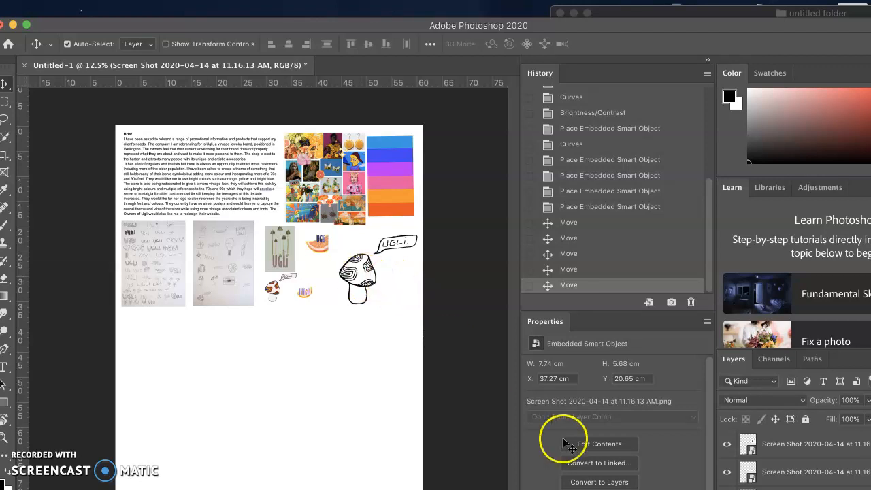
left_click_drag(789, 486, 797, 442)
left_click(325, 286)
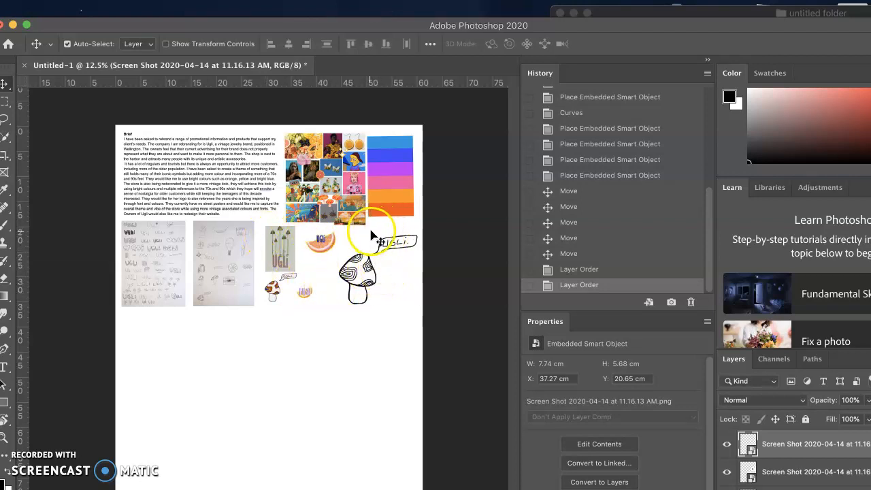
left_click(373, 235)
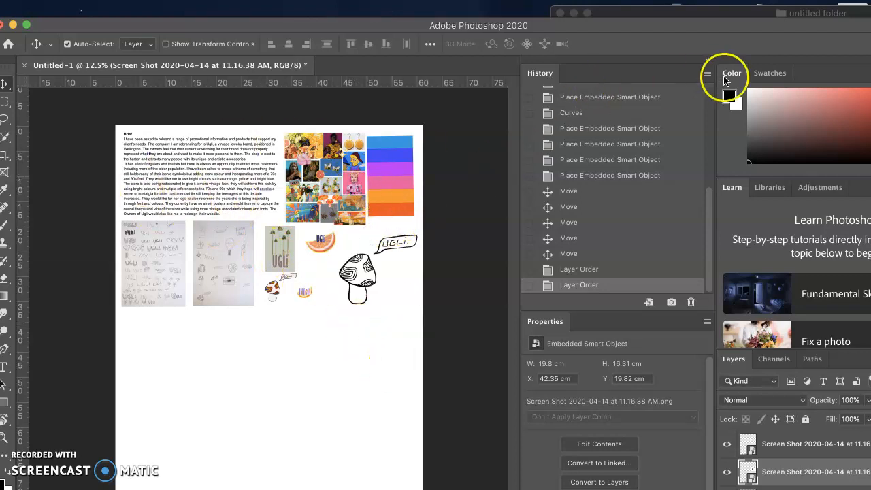
Place the dark green UGLi garden poster below the lettering sketch, scaled to about 75% at X 1.18 cm, Y 37.48 cm.
left_click(723, 14)
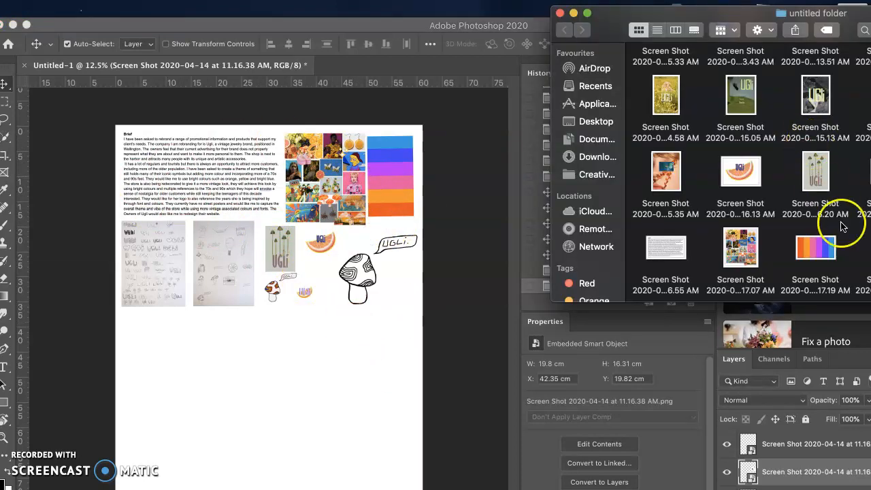
scroll(856, 242, "up", 2)
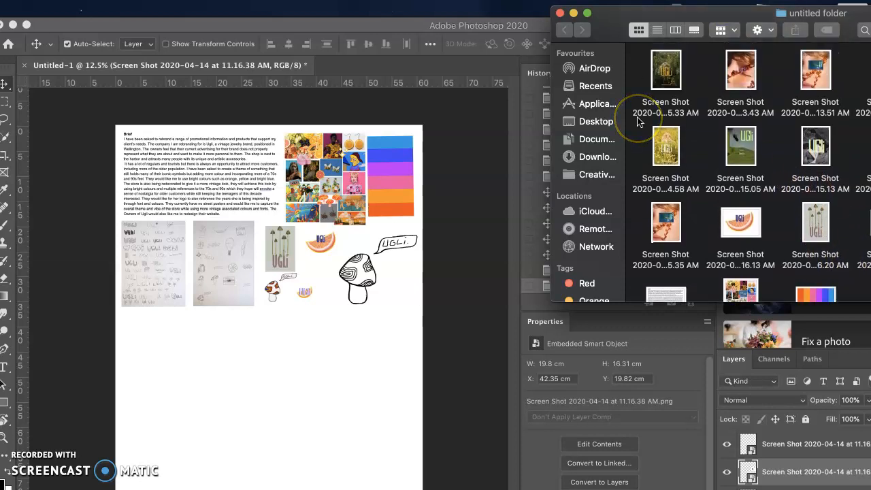
left_click_drag(666, 68, 158, 372)
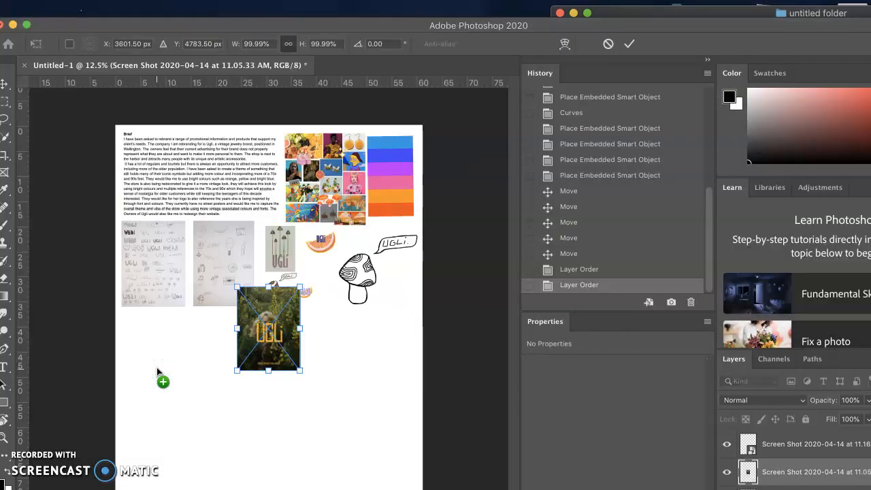
left_click_drag(272, 315, 157, 346)
left_click_drag(184, 389, 169, 369)
left_click_drag(166, 332, 164, 338)
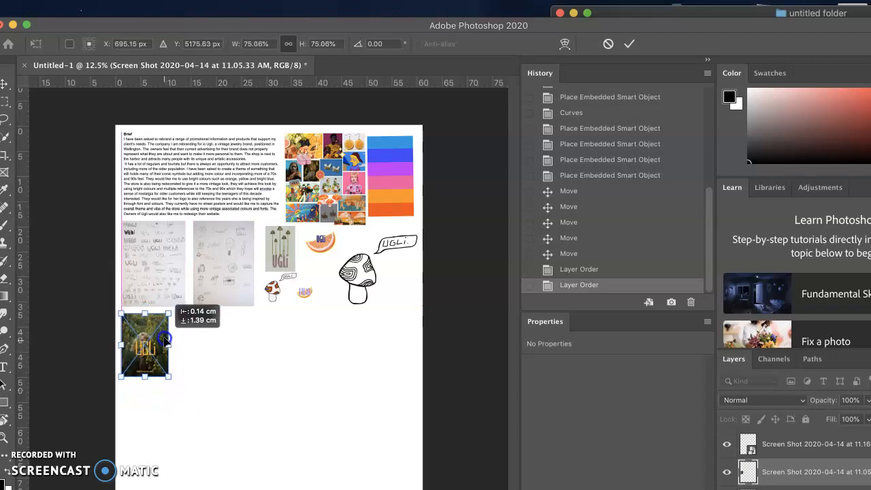
left_click(346, 355)
Place the portrait poster with purple lettering right of the garden poster, scaled to about 68% at X 12.17 cm, Y 37.48 cm.
left_click(749, 17)
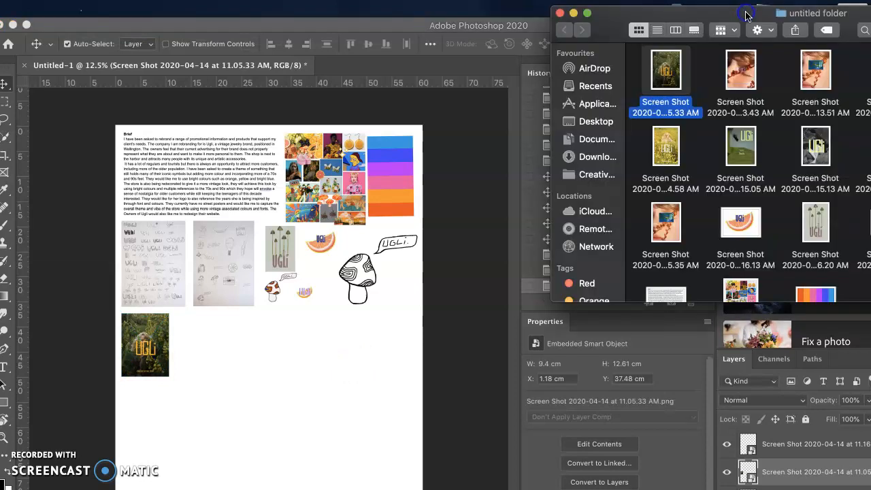
left_click_drag(745, 89, 295, 361)
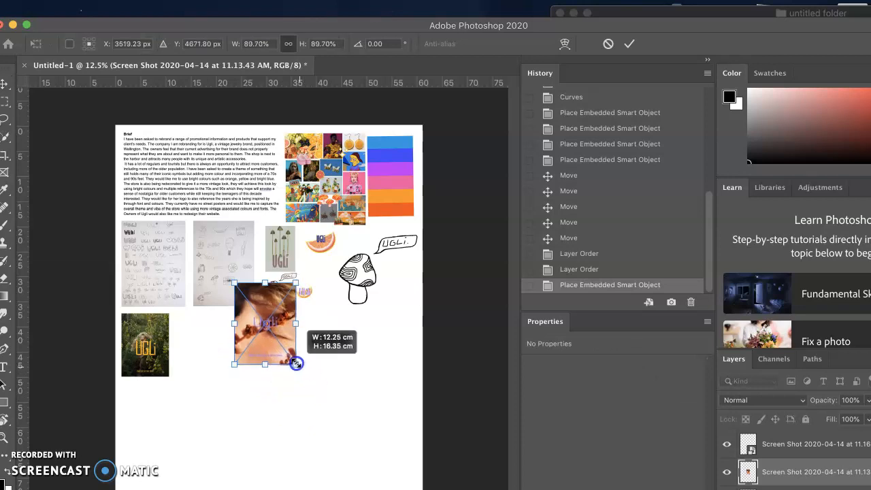
left_click_drag(272, 331, 235, 356)
left_click_drag(253, 384, 238, 368)
left_click_drag(216, 339, 204, 347)
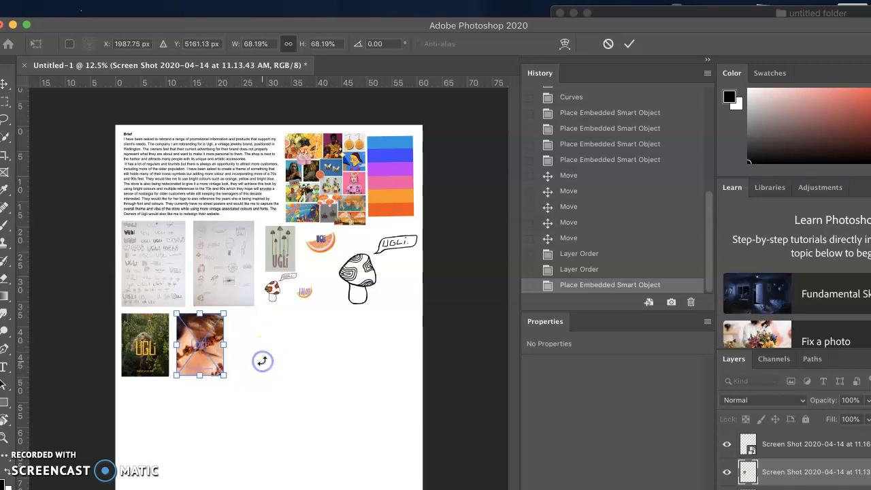
left_click(634, 43)
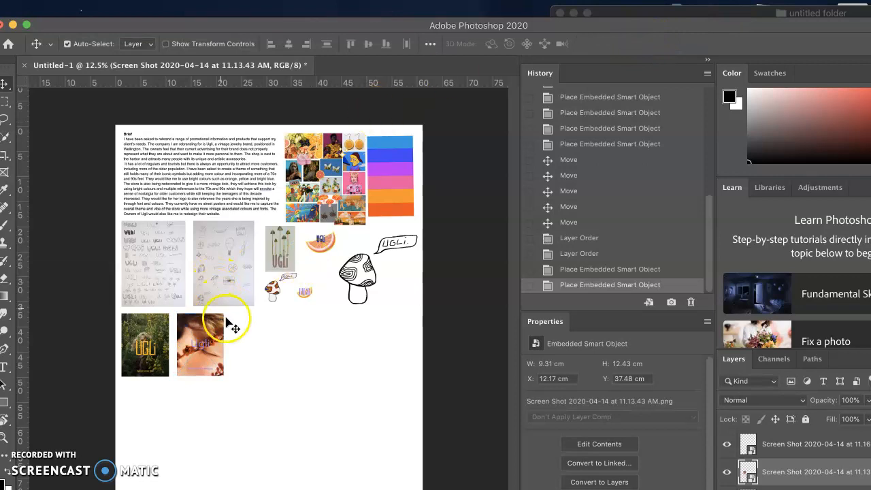
mouse_move(343, 159)
left_mouse_down()
mouse_move(312, 177)
mouse_move(334, 170)
left_mouse_up()
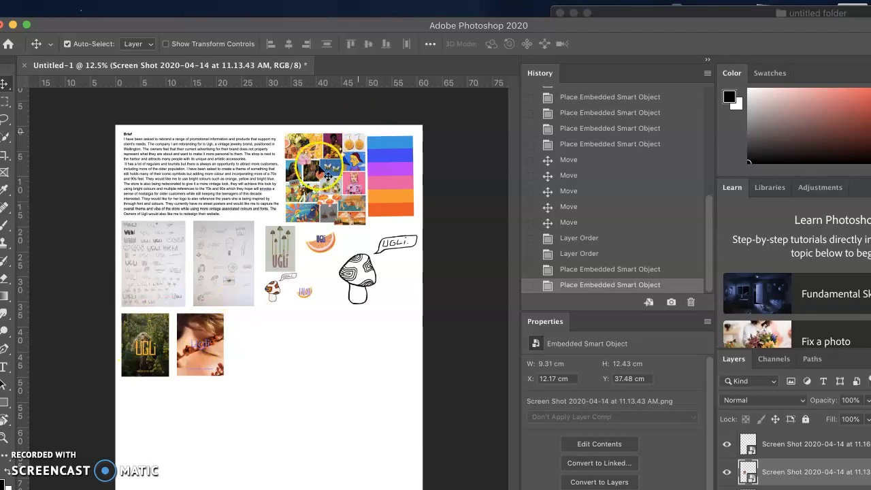
Place the portrait poster with the blue rectangle next in the poster row, scaled to about 67% at X 23.54 cm, Y 37.48 cm.
left_click(621, 13)
left_click_drag(815, 71, 267, 342)
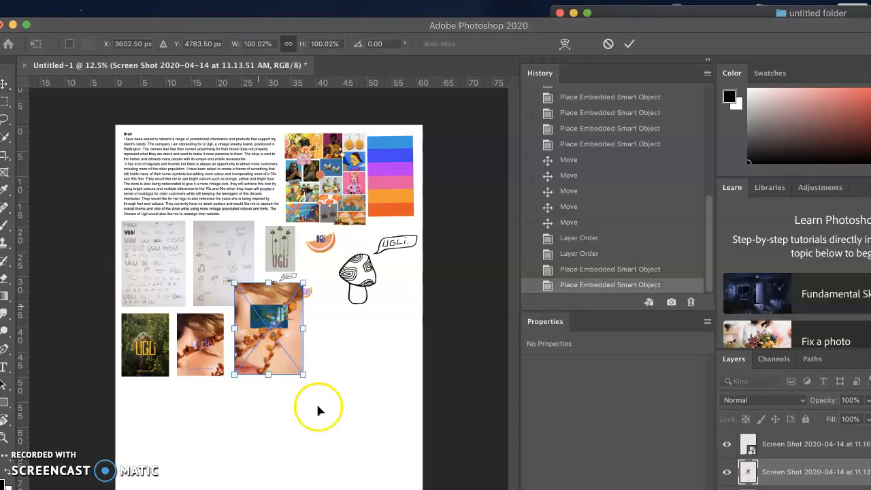
left_click_drag(235, 285, 235, 314)
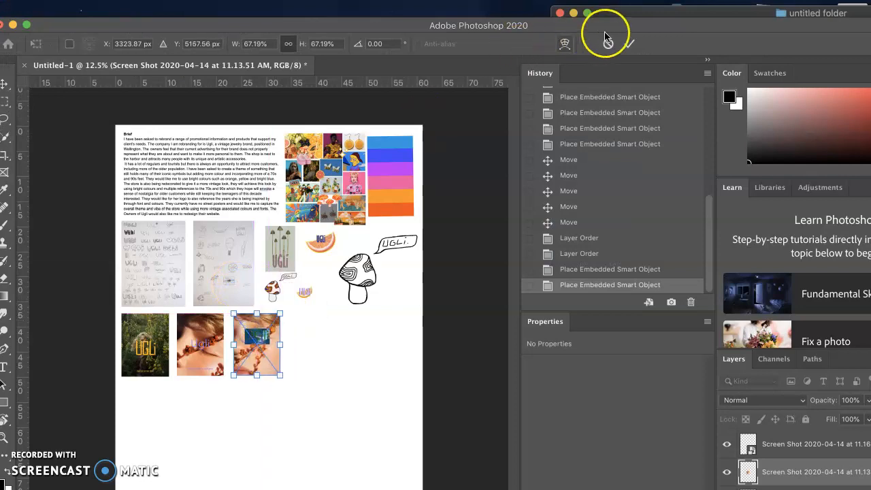
left_click(629, 43)
Place the blue-flower UGLi poster fourth in the poster row, scaled to about 75% at X 33.29 cm, Y 37.48 cm.
left_click(627, 13)
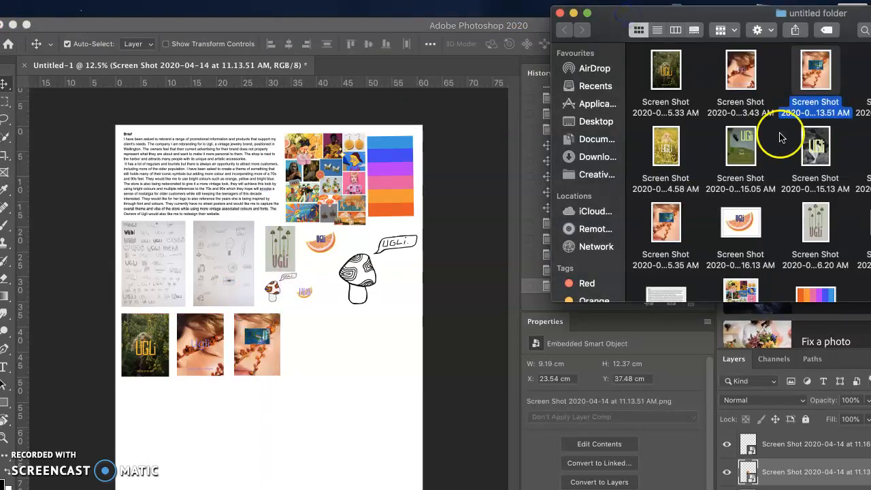
left_click_drag(861, 75, 326, 370)
left_click_drag(298, 328, 354, 348)
left_click_drag(358, 390, 342, 371)
left_click_drag(320, 337, 308, 345)
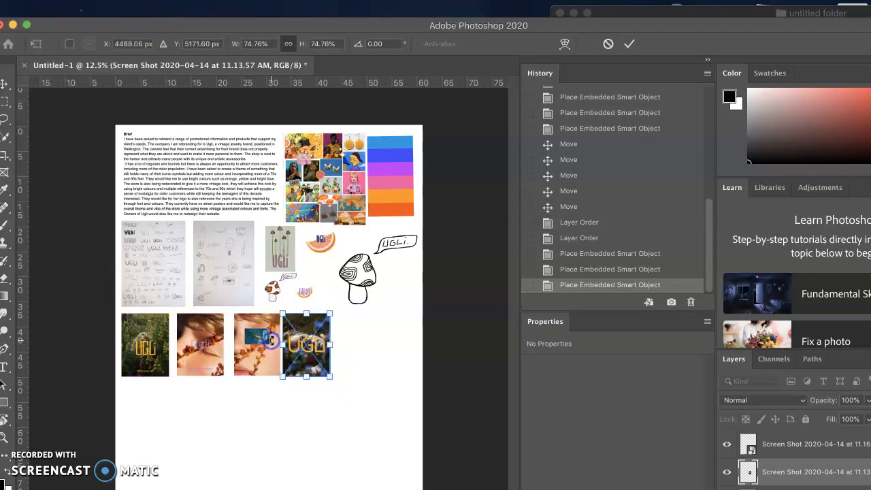
left_click(632, 44)
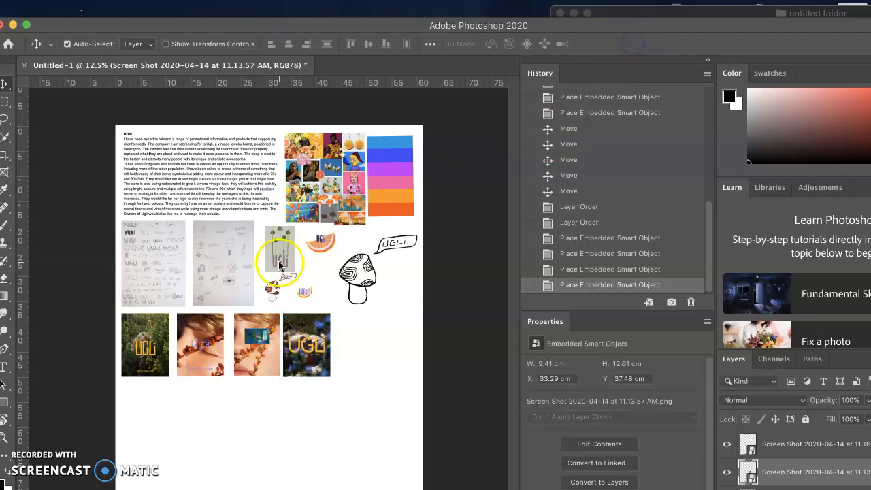
Shift the four posters so they sit close together from the page's left edge, with the blue-flower poster at X 28.14 cm, Y 37.3 cm.
left_click_drag(151, 343, 226, 345)
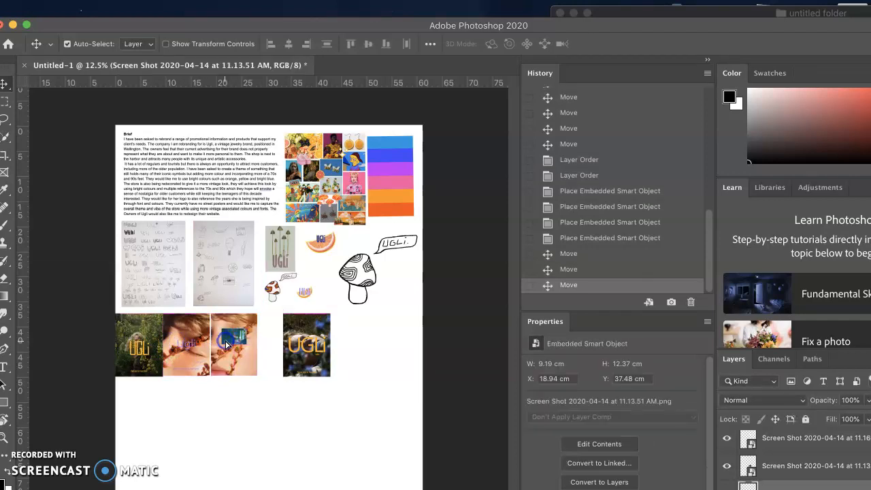
left_click_drag(311, 344, 285, 344)
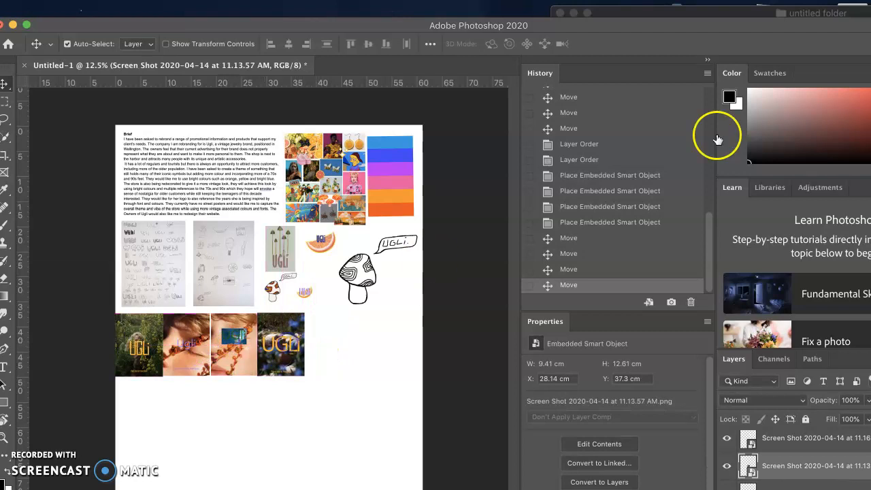
Place the brown shadow UGLi poster fifth in the poster row, scaled to about 65% at X 39.48 cm, Y 38.01 cm.
left_click(735, 15)
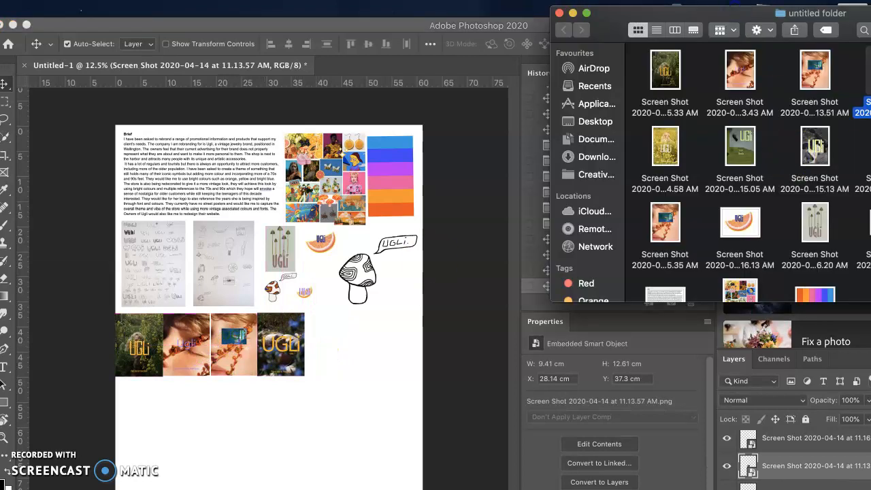
left_click_drag(865, 144, 288, 412)
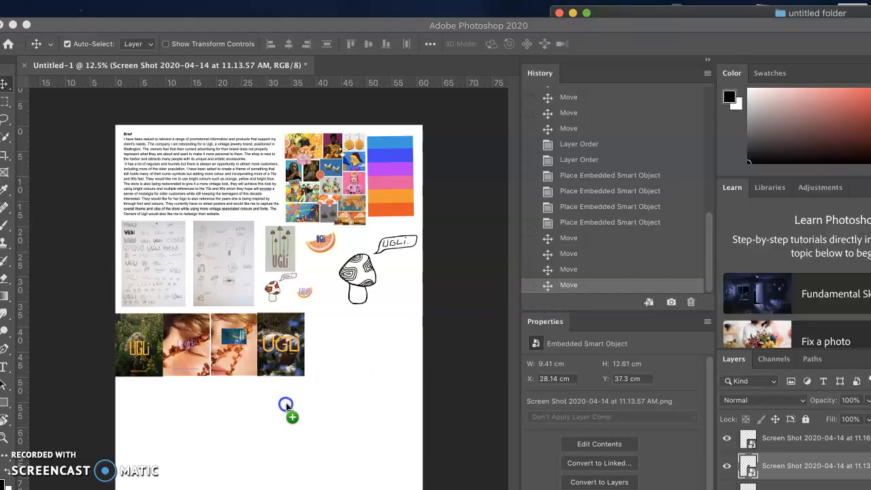
left_click_drag(284, 326, 368, 341)
left_click_drag(389, 390, 359, 373)
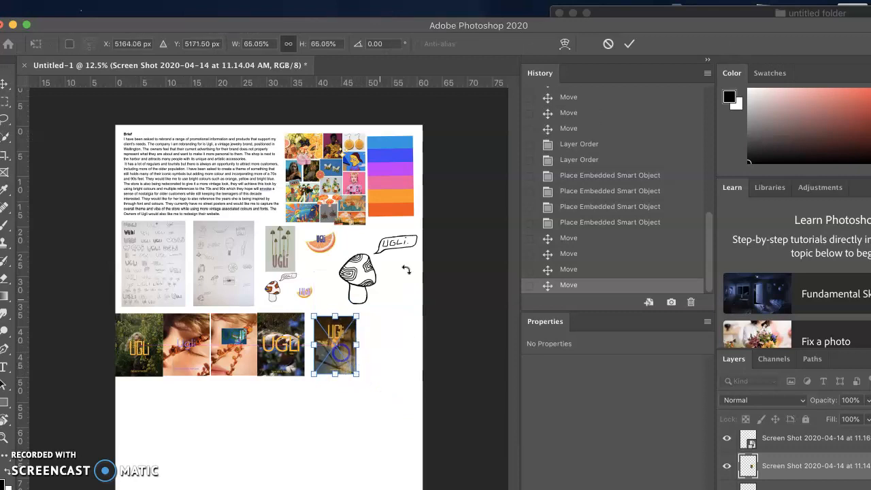
left_click(629, 43)
Place the yellow meadow UGLi poster at the end of the poster row, scaled to about 66% at X 50.04 cm, Y 37.3 cm.
left_click(658, 13)
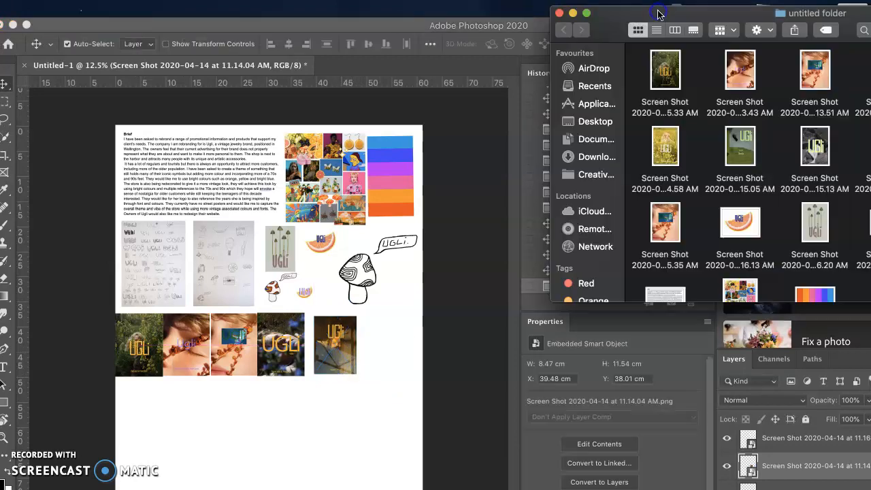
left_click_drag(852, 12, 803, 8)
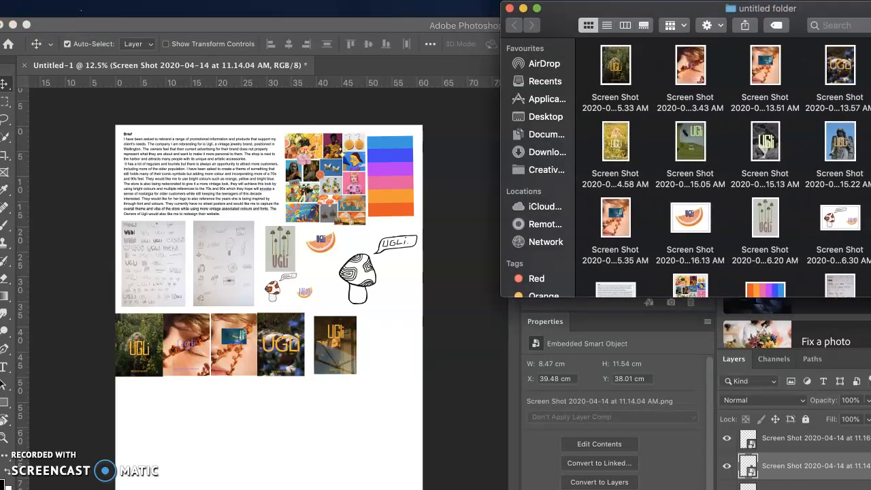
left_click_drag(790, 8, 867, 2)
left_click_drag(693, 137, 390, 328)
left_click_drag(361, 298, 398, 322)
left_click_drag(406, 354, 383, 333)
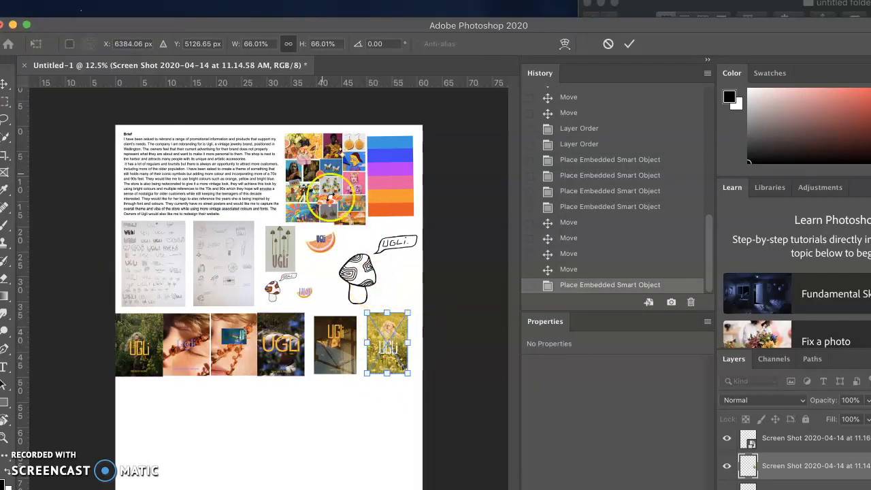
left_click(629, 43)
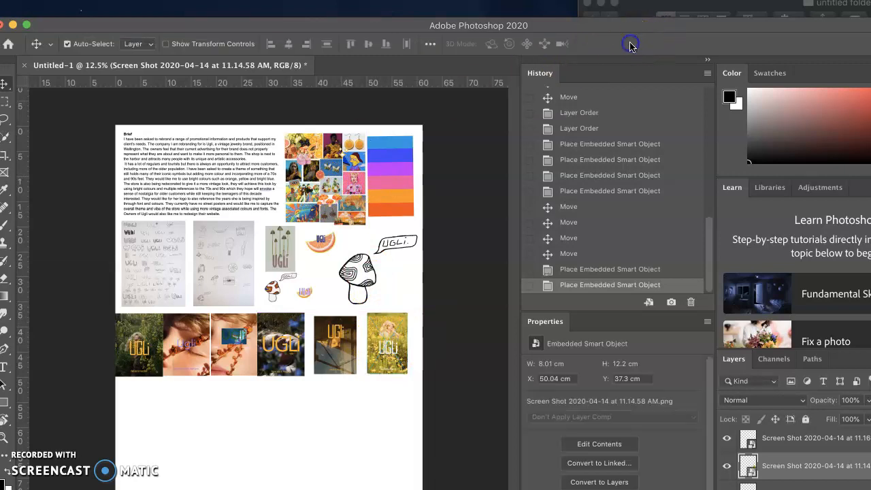
Enlarge the brown shadow poster to about 71% so its height suits the poster row.
left_click(336, 346)
key("super+t")
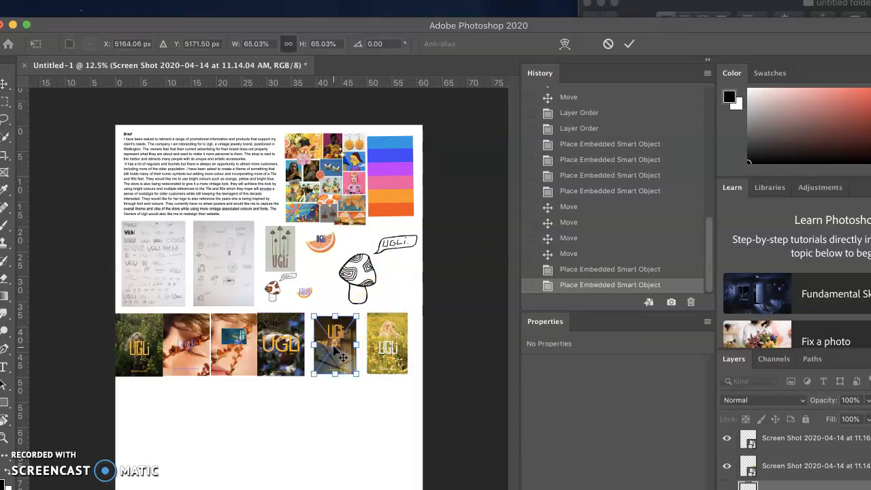
left_click_drag(361, 314, 365, 309)
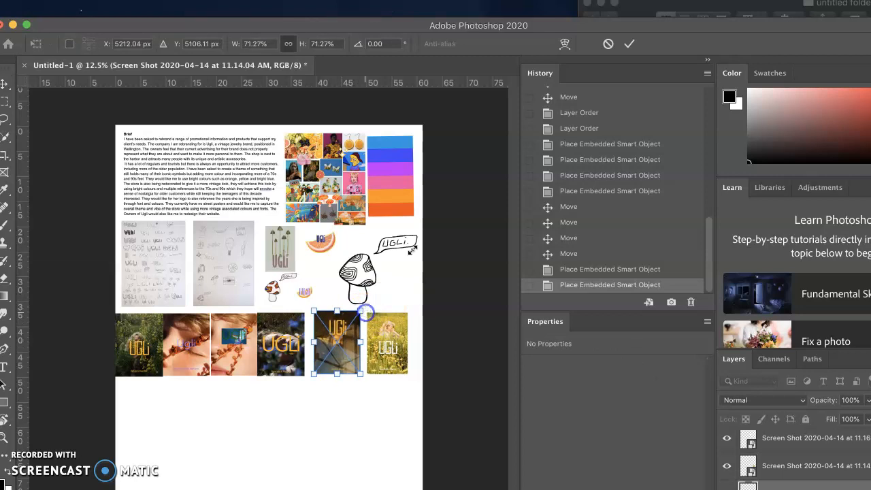
left_click(627, 43)
Enlarge the yellow meadow poster at the end of the row to about 70%.
left_click(394, 332)
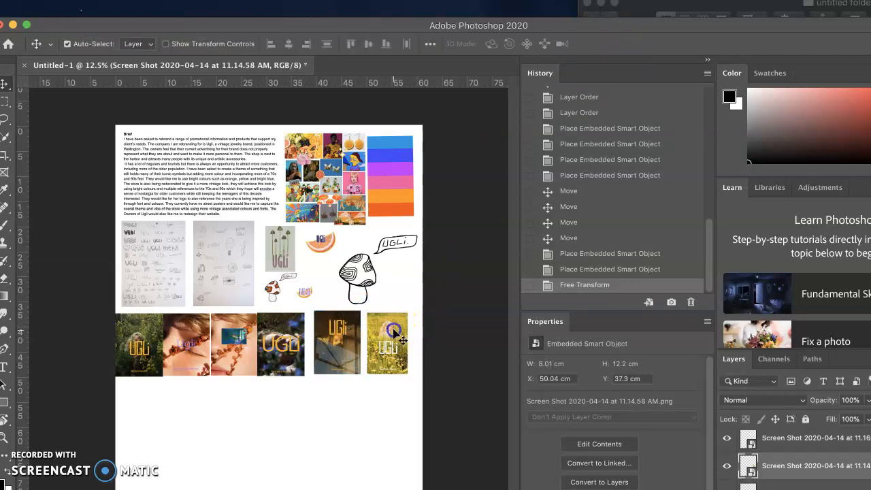
key("super+t")
left_click_drag(406, 311, 411, 310)
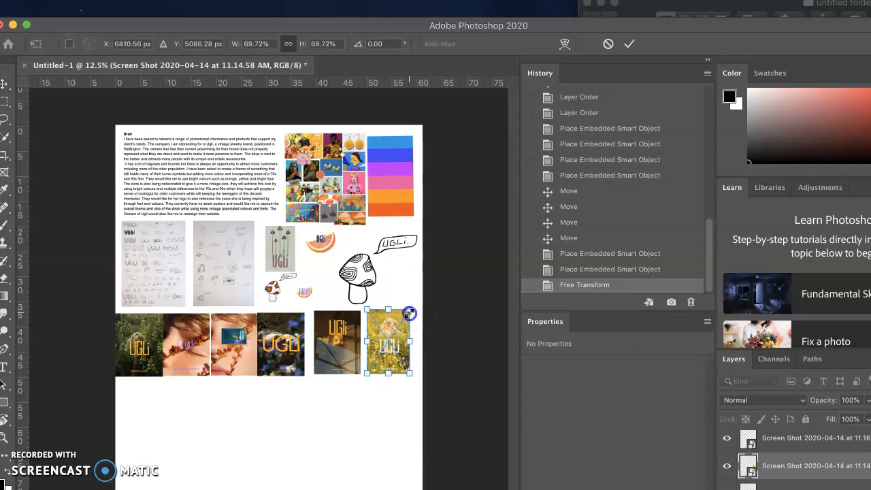
left_click(630, 44)
Spread the posters across the page width with narrow gaps, putting the blue-rectangle portrait at X 19.74 cm, Y 37.3 cm.
left_click_drag(392, 344, 397, 344)
left_click_drag(338, 347, 342, 347)
left_click_drag(273, 334, 241, 341)
left_click(239, 333)
left_click(236, 345)
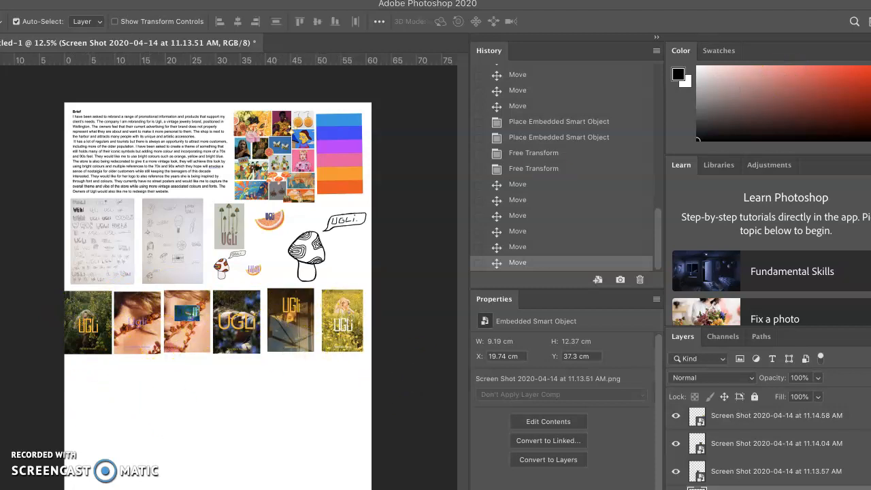
Place the other blue-rectangle portrait poster at the start of a second row, scaled to about 71% at X 1.18 cm, Y 51.84 cm.
key("super+Tab")
left_click(693, 212)
left_click_drag(692, 213, 81, 414)
left_click(207, 297)
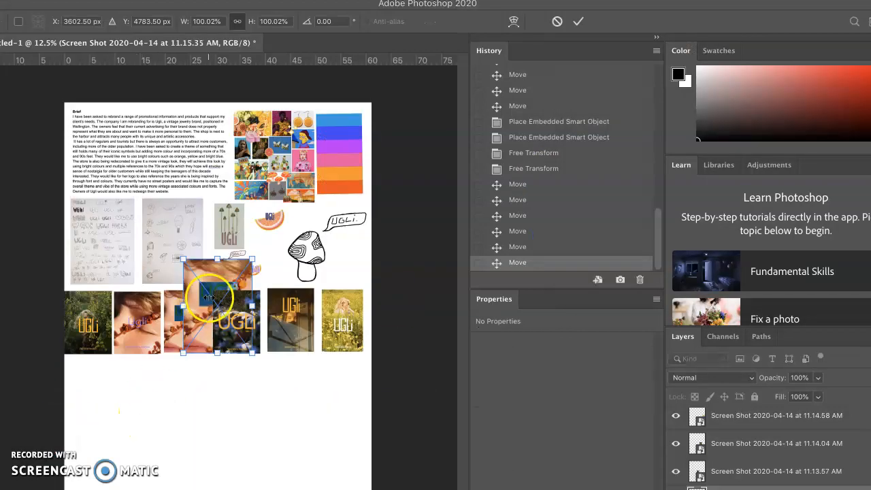
left_click_drag(187, 262, 93, 406)
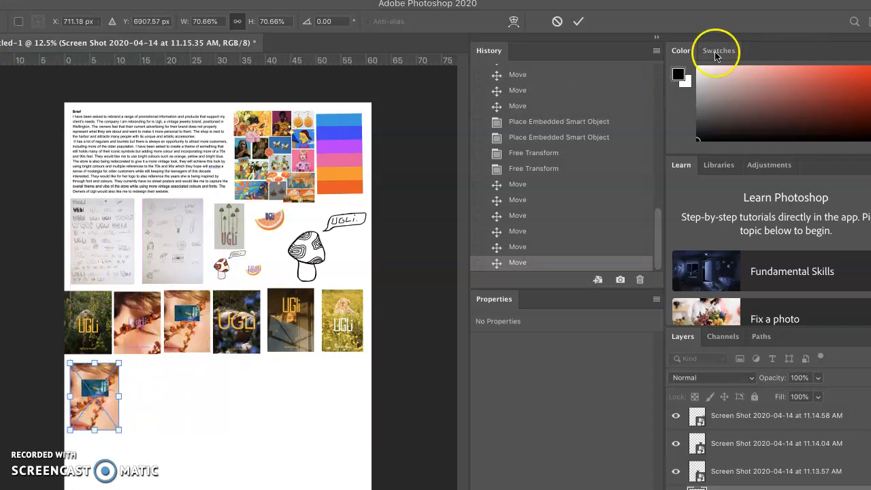
left_click(578, 21)
Delete the blue-rectangle portrait poster from the second row.
key("super+Tab")
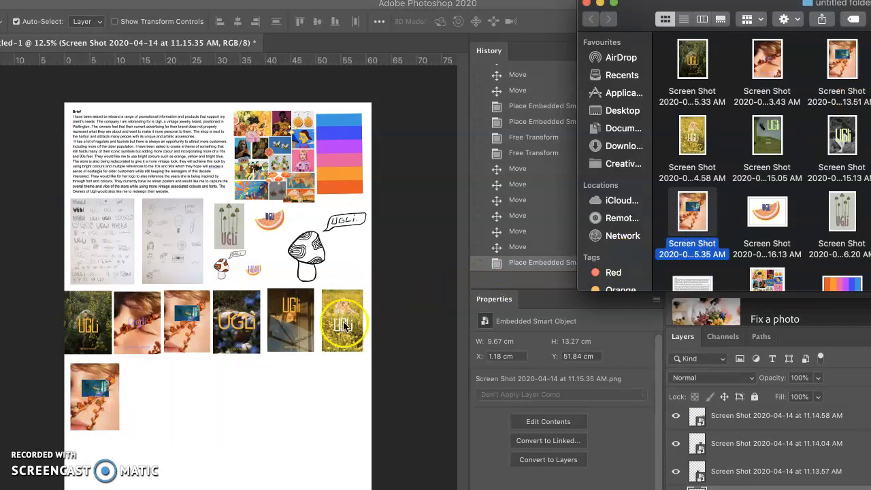
left_click(98, 385)
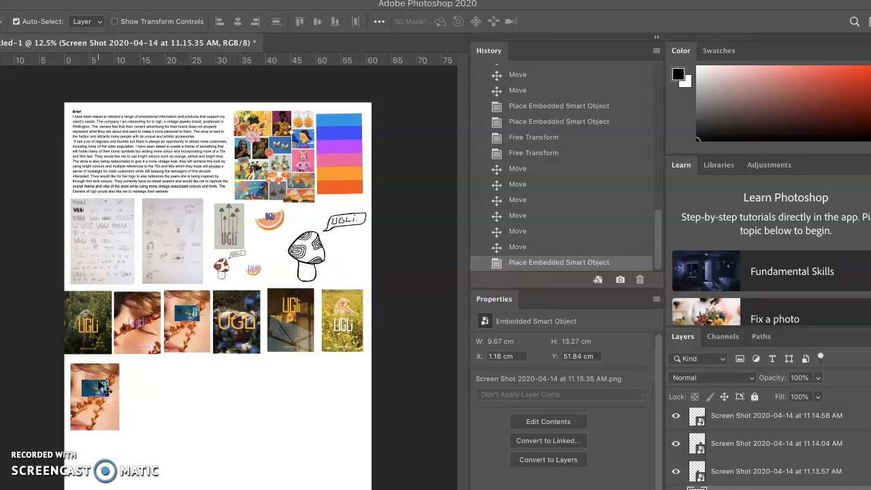
key("Delete")
Place the green hill UGLi poster at the start of the second row, scaled to about 73% at X 1.18 cm, Y 51.7 cm.
key("super+Tab")
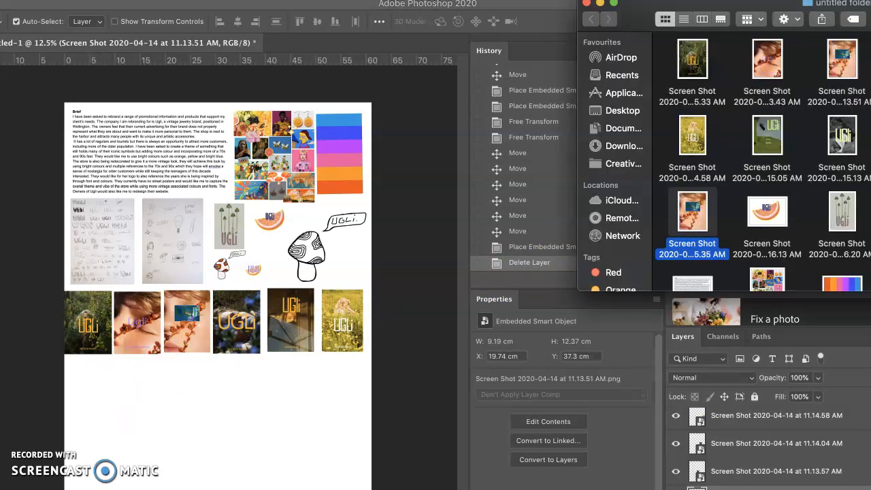
left_click(776, 137)
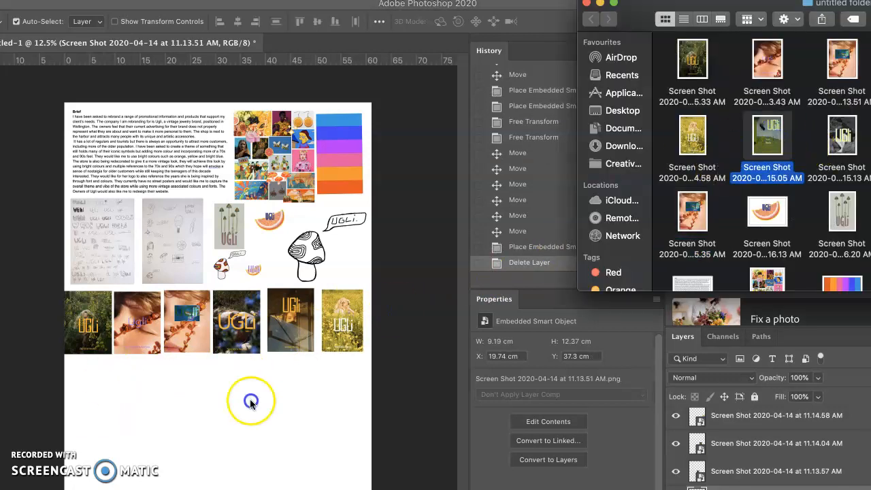
left_click_drag(762, 136, 113, 399)
left_click_drag(208, 294, 83, 410)
left_click_drag(137, 455, 106, 403)
left_click(169, 410)
left_click(544, 7)
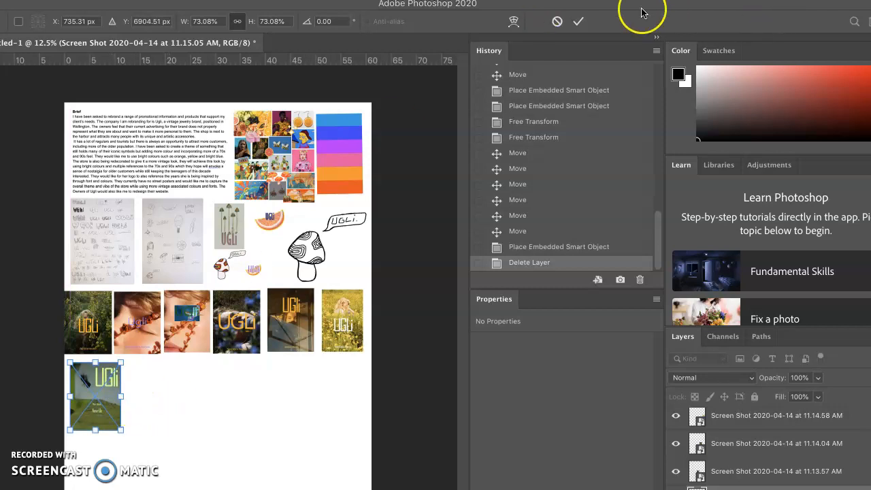
left_click(579, 22)
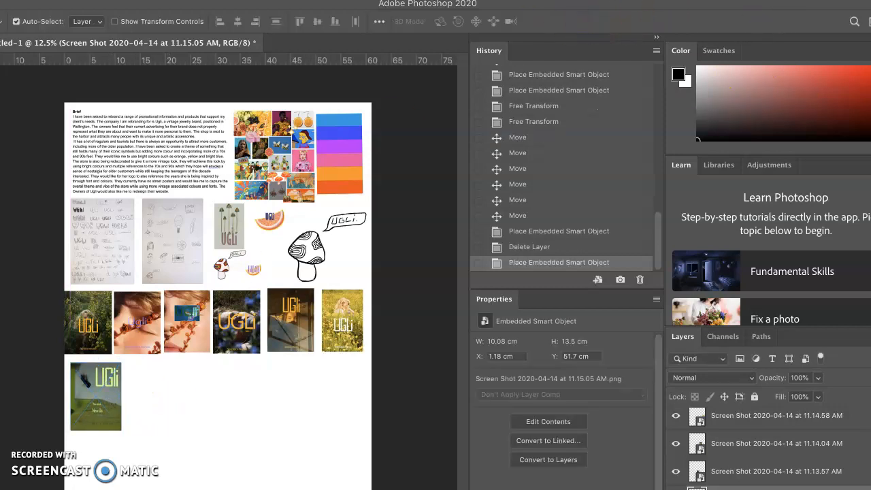
Place the black-and-white UGLi poster beside the green hill poster, scaled to about 77% at X 12.57 cm, Y 51.95 cm.
key("super+Tab")
left_click_drag(844, 136, 193, 401)
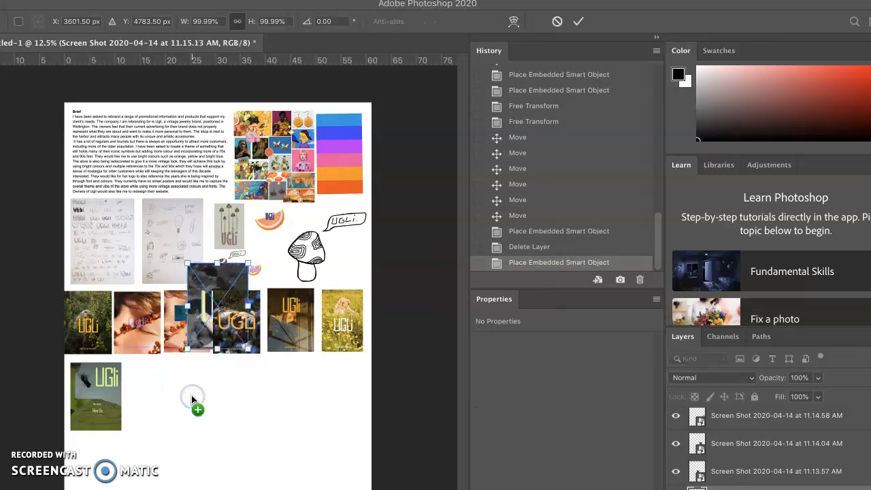
left_click_drag(218, 279, 158, 381)
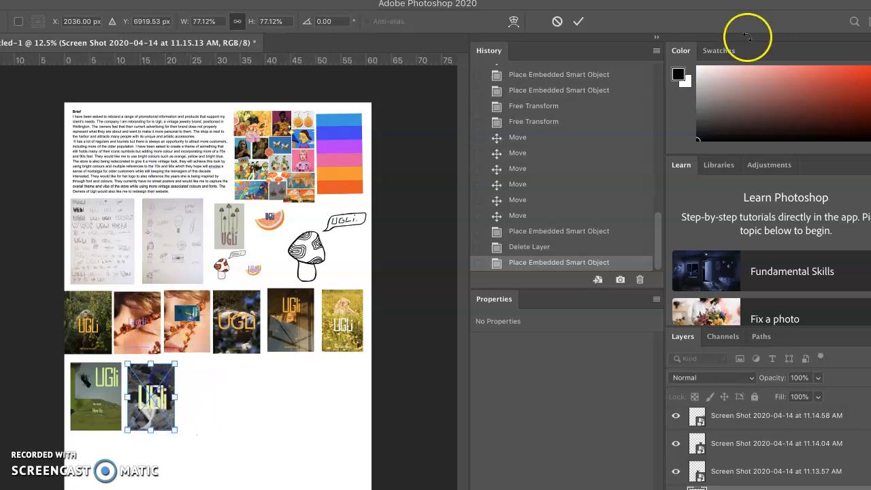
left_click(580, 21)
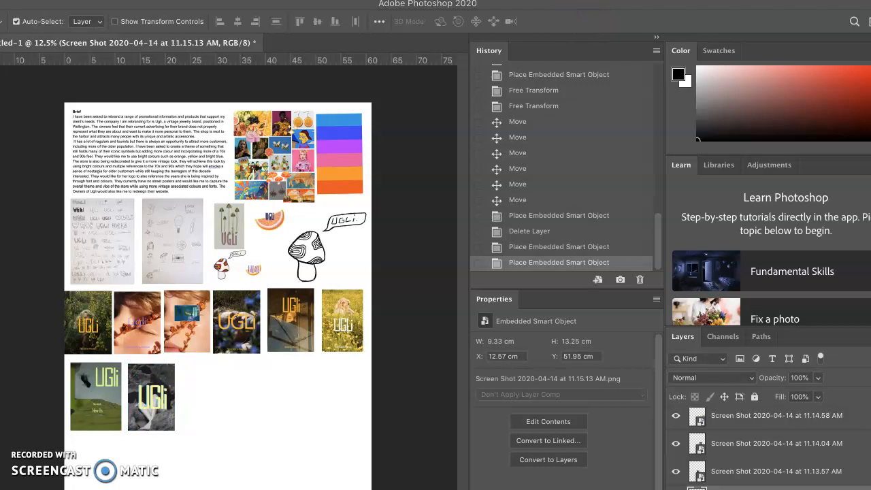
Place the blue-sky statue poster directly below the green hill poster, scaled to about 76% and rotated -1.1°.
key("super+Tab")
left_click_drag(842, 135, 163, 432)
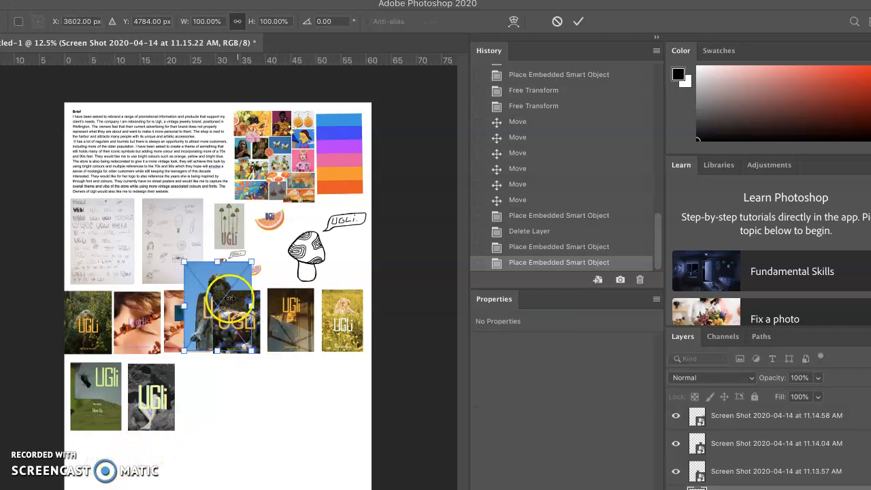
left_click_drag(227, 274, 113, 445)
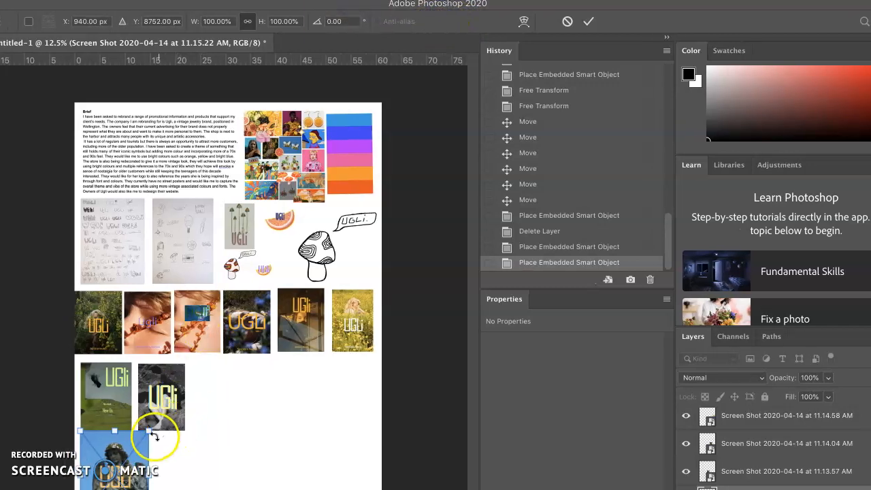
left_click_drag(147, 433, 108, 455)
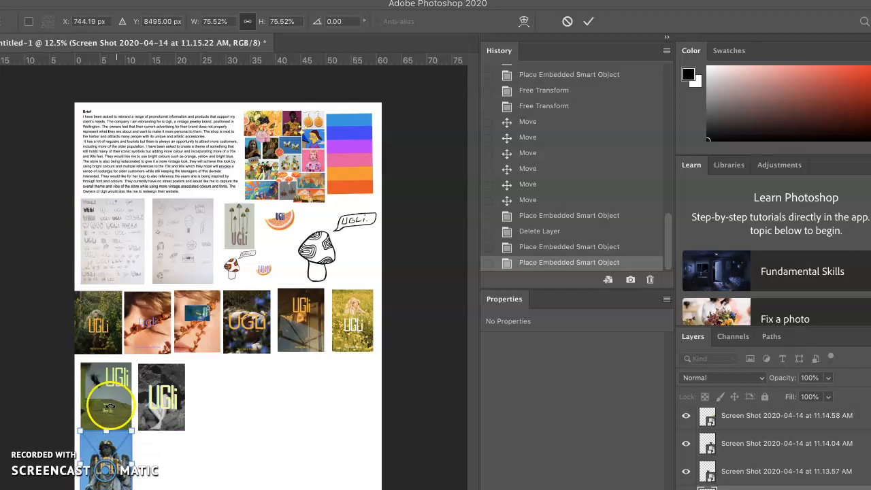
left_click_drag(110, 400, 110, 393)
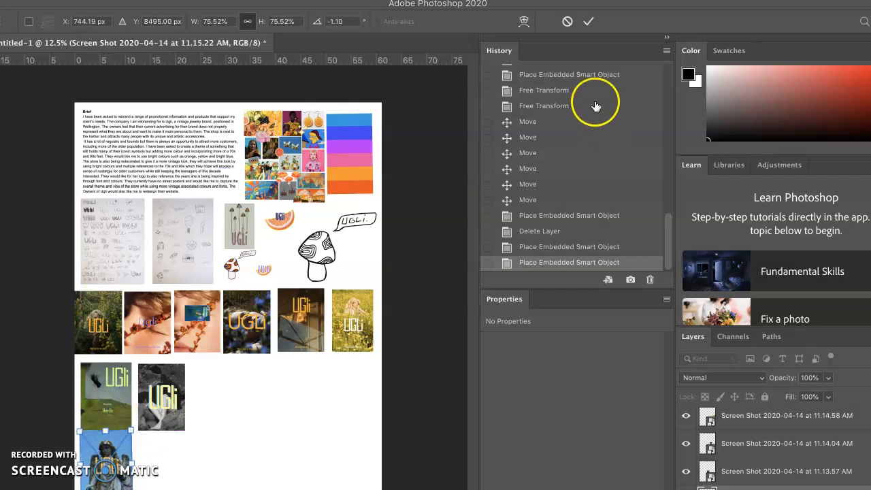
left_click(589, 21)
Move the green hill, statue and black-and-white posters up and left, aligning the first two with the page's left edge under the first row.
left_click_drag(112, 402, 106, 394)
mouse_move(106, 439)
left_mouse_down()
mouse_move(99, 447)
mouse_move(101, 437)
left_mouse_up()
left_click_drag(145, 397, 136, 389)
left_click(258, 396)
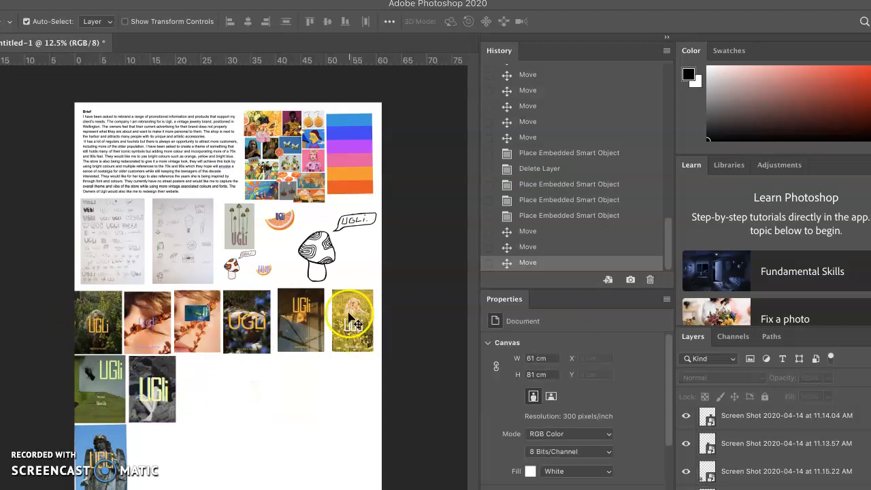
Place the orange UGLi poster beside the statue poster, scaled to about 76.76% at X 10.75 cm, Y 63.99 cm.
key("super+Tab")
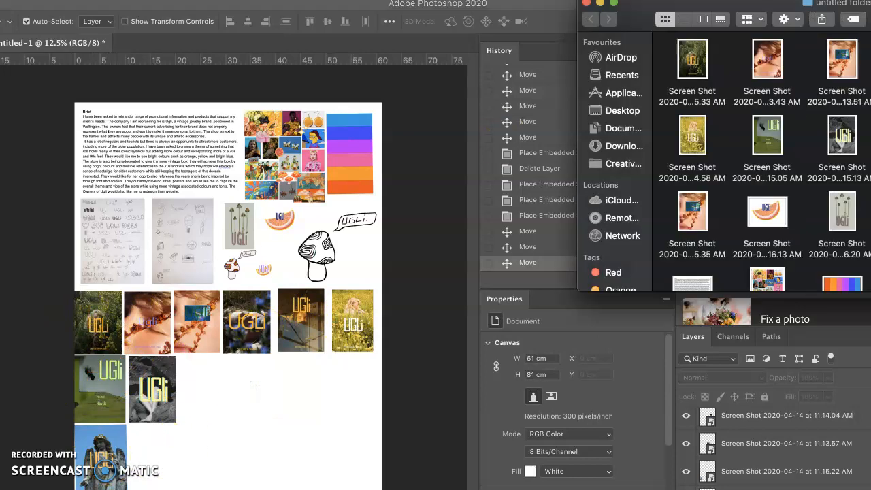
left_click_drag(830, 286, 164, 475)
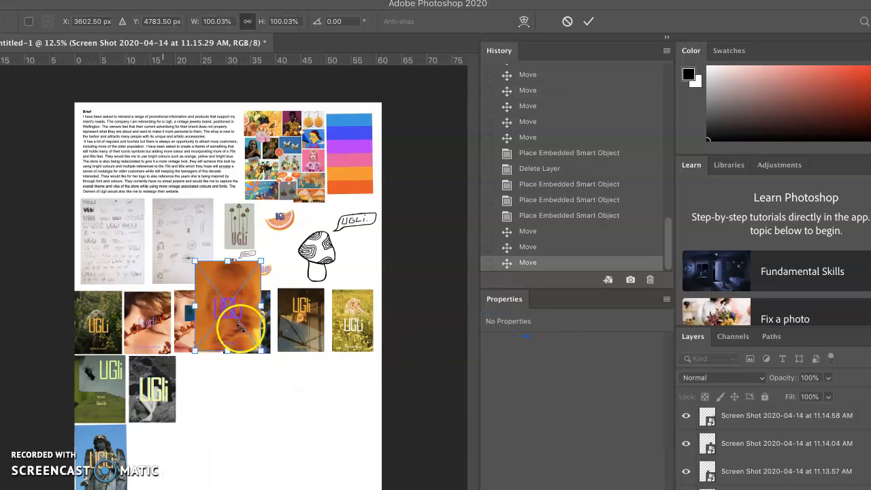
left_click_drag(236, 312, 169, 474)
left_click_drag(194, 424, 163, 462)
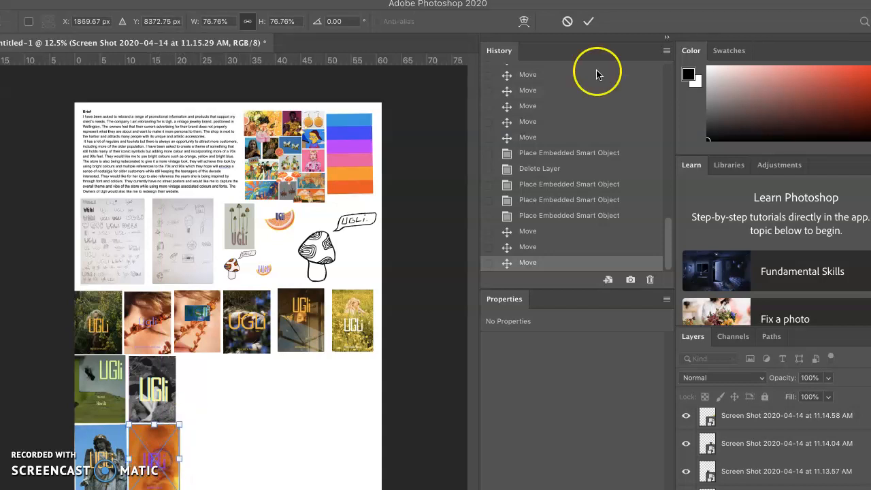
left_click(586, 22)
Place the face-and-berries UGLi poster with the blue rectangle beside the black-and-white poster, at X 20.9 cm, Y 50.91 cm.
key("super+Tab")
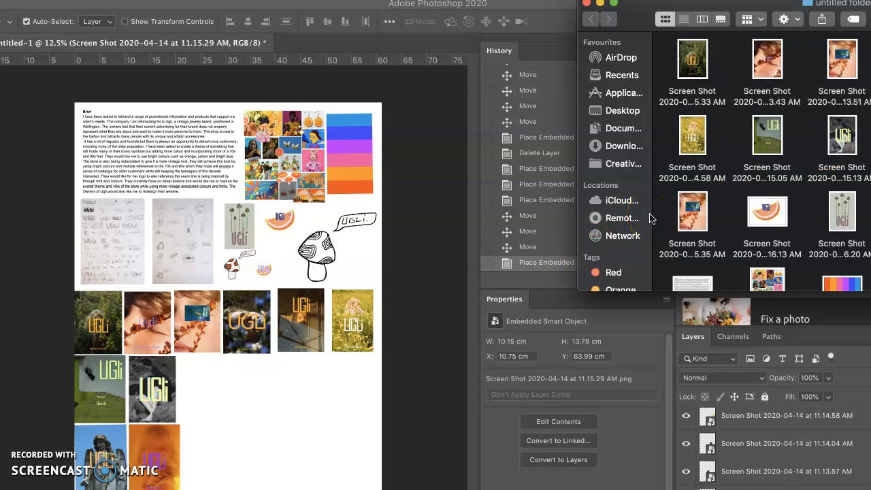
left_click_drag(693, 211, 237, 417)
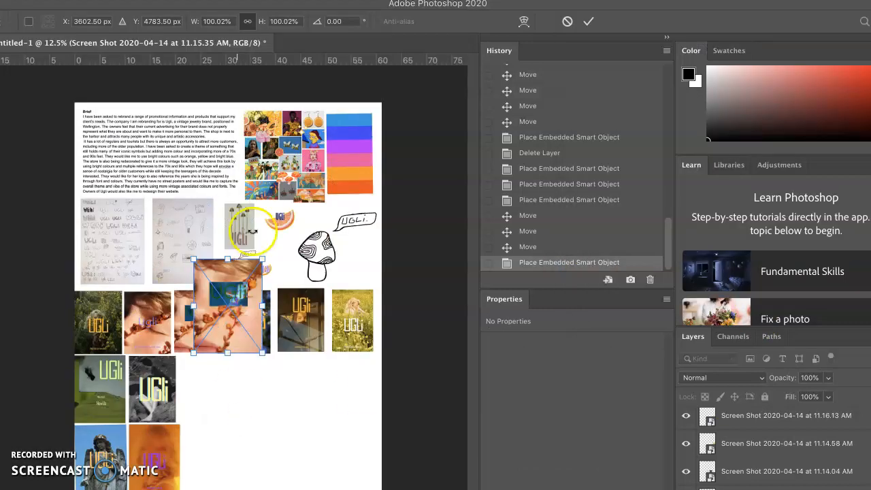
double_click(219, 340)
left_click_drag(233, 308, 219, 407)
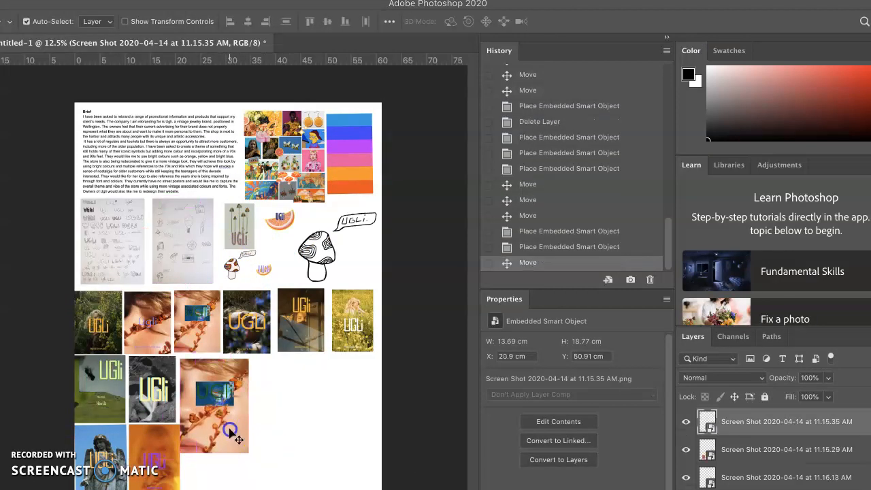
Enlarge the newly placed face-and-berries poster to about 147% and shift it slightly right to X 21.72 cm, Y 50.91 cm.
key("ctrl+t")
left_click_drag(247, 453, 282, 489)
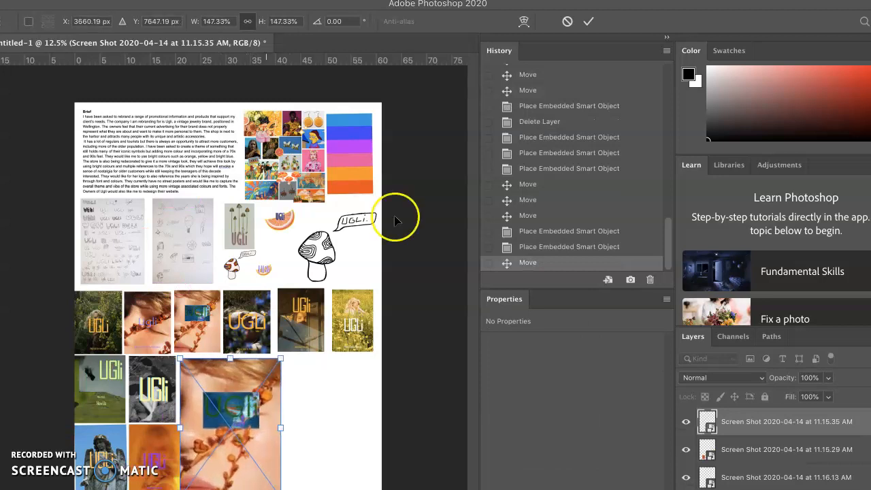
left_click(589, 23)
left_click_drag(244, 395, 249, 393)
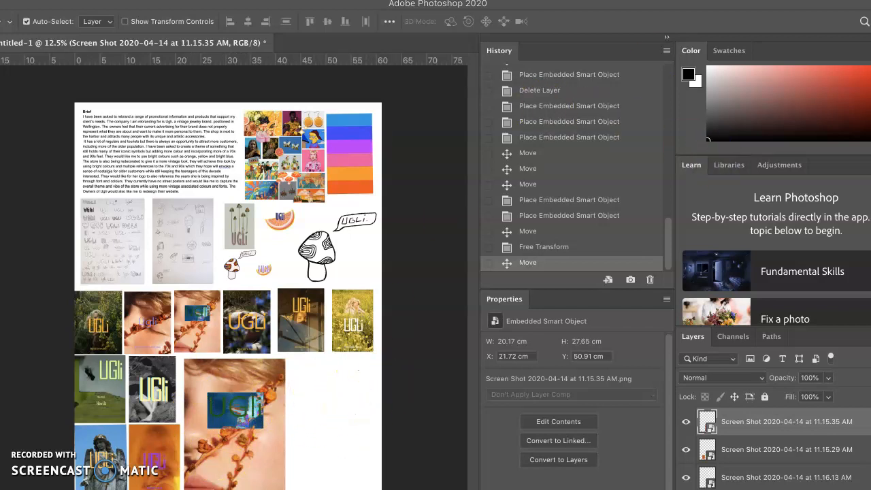
Switch to Chrome and search Google for "street poster mockup" in a new tab.
key("super+Tab")
left_click_drag(870, 7, 804, 6)
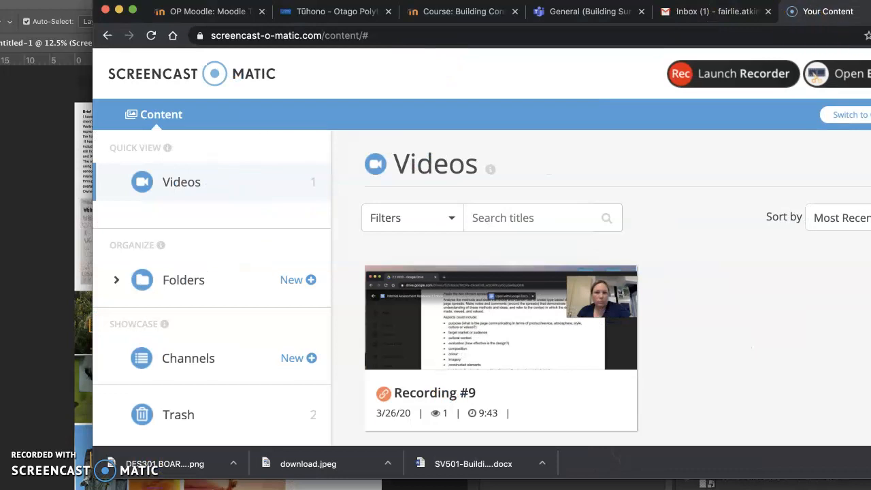
key("super+t")
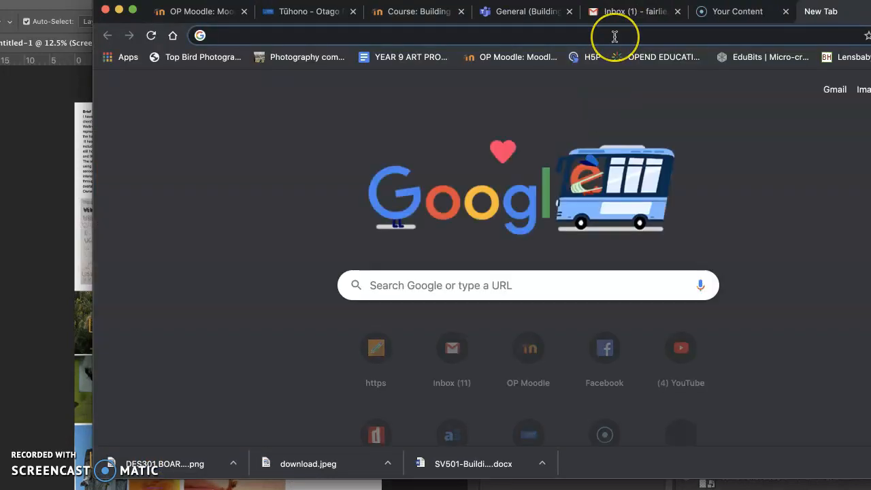
type("str")
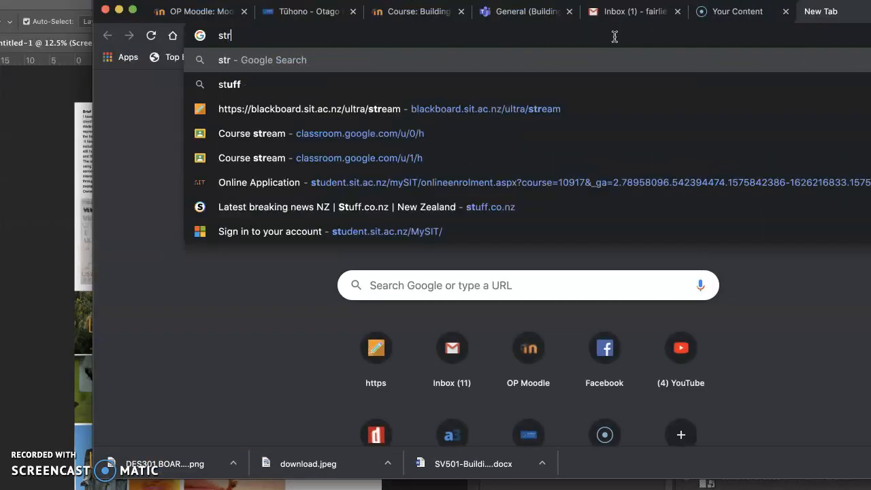
type("eet poster")
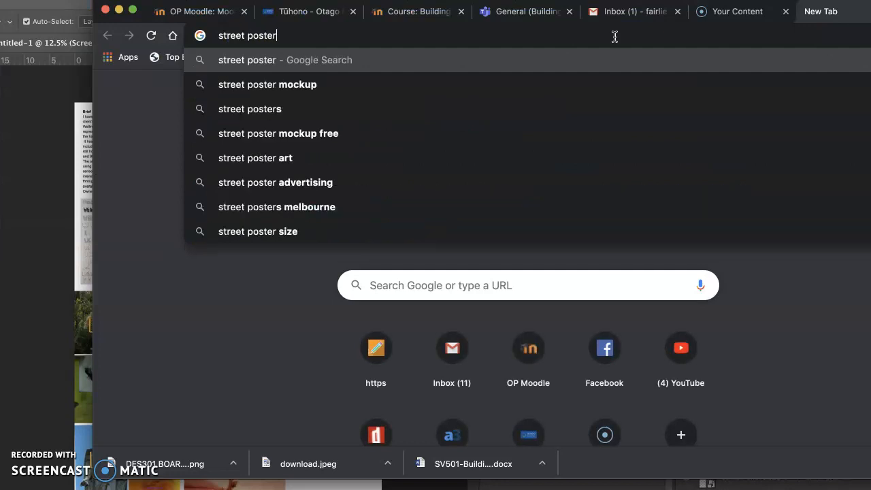
type(" mockup")
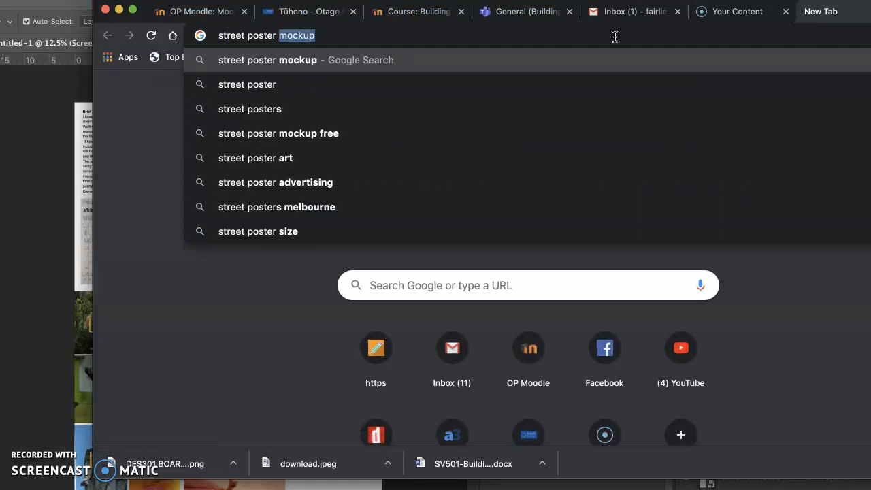
key("Return")
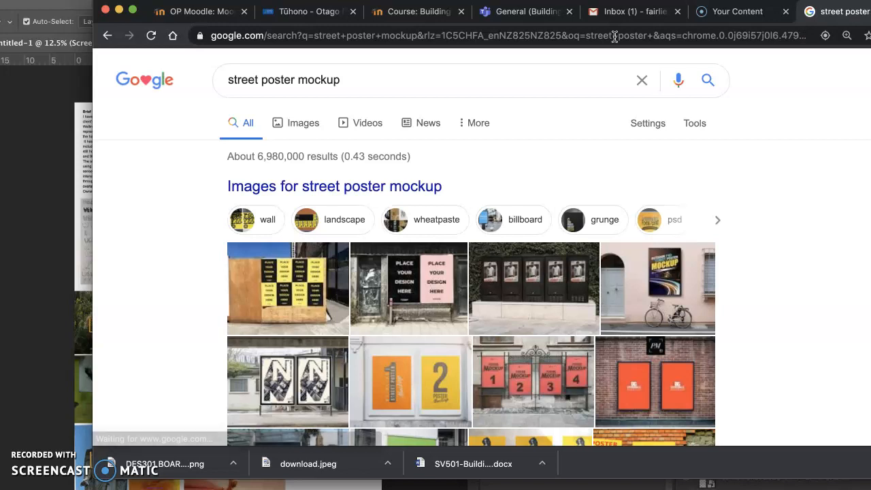
Browse the mockup images, preview the yellow brick wall street poster mockup and return to the search results.
scroll(518, 282, "down", 2)
scroll(518, 282, "down", 3)
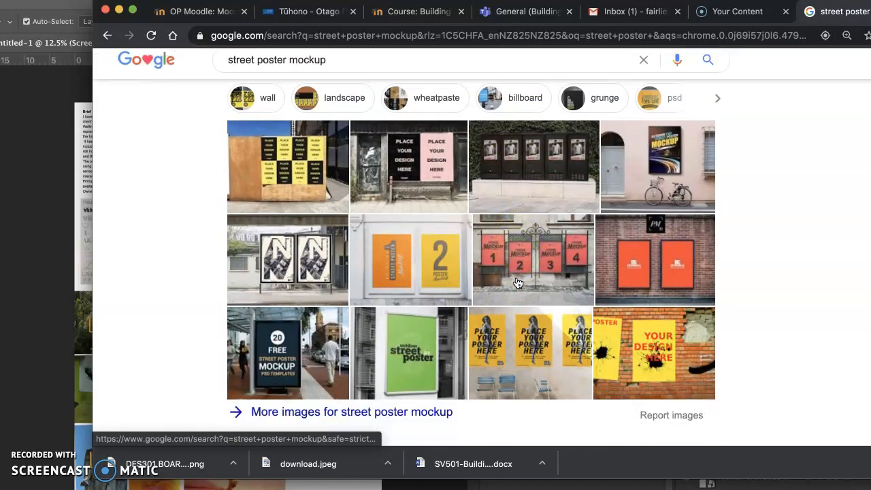
scroll(517, 283, "down", 3)
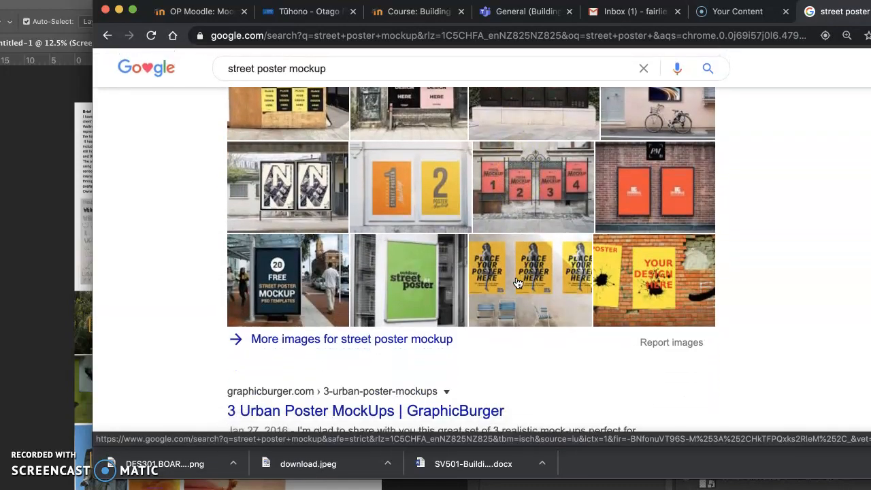
left_click(680, 271)
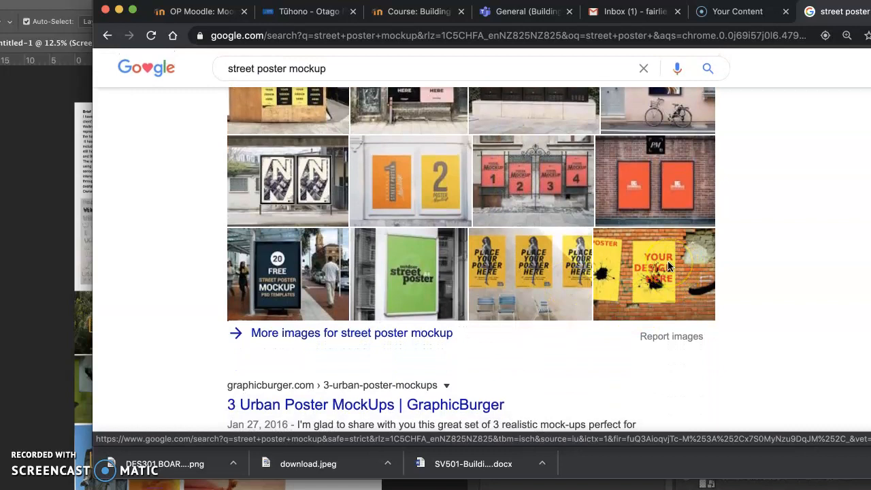
left_click(668, 262)
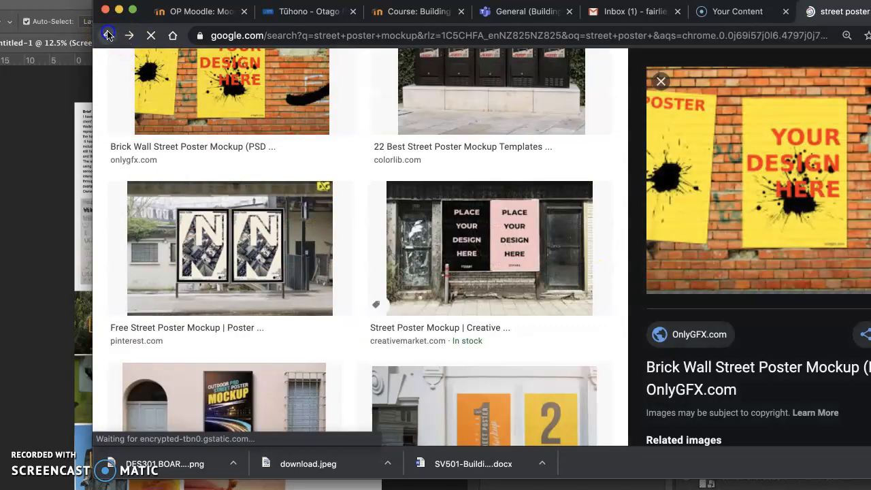
left_click(108, 36)
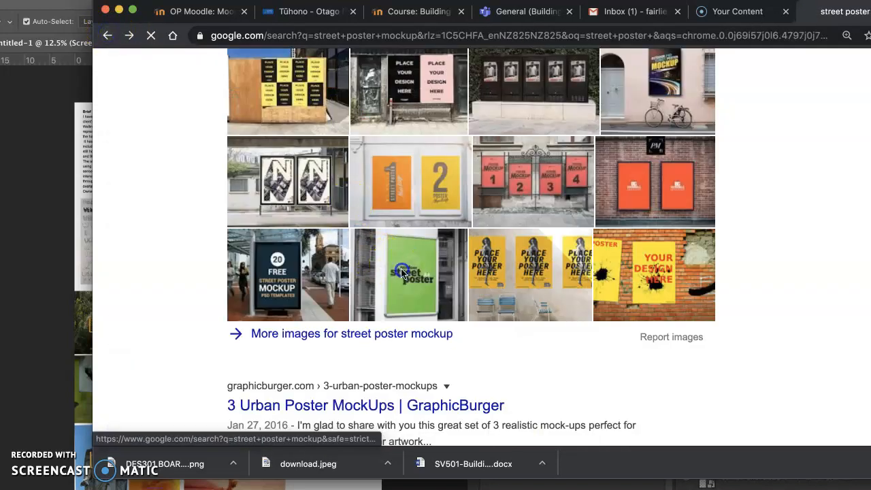
Preview the green outdoor street poster mockup and save its image to the desktop as download (1).jpeg.
left_click(401, 272)
scroll(195, 247, "down", 3)
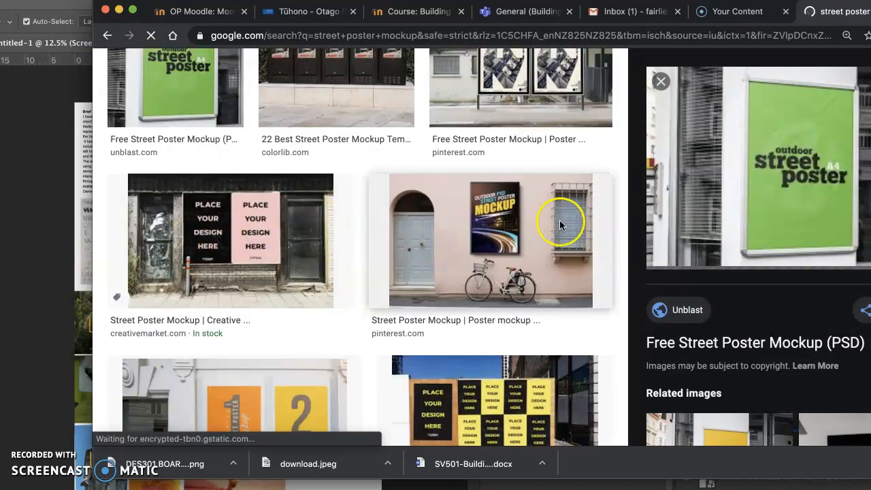
right_click(691, 188)
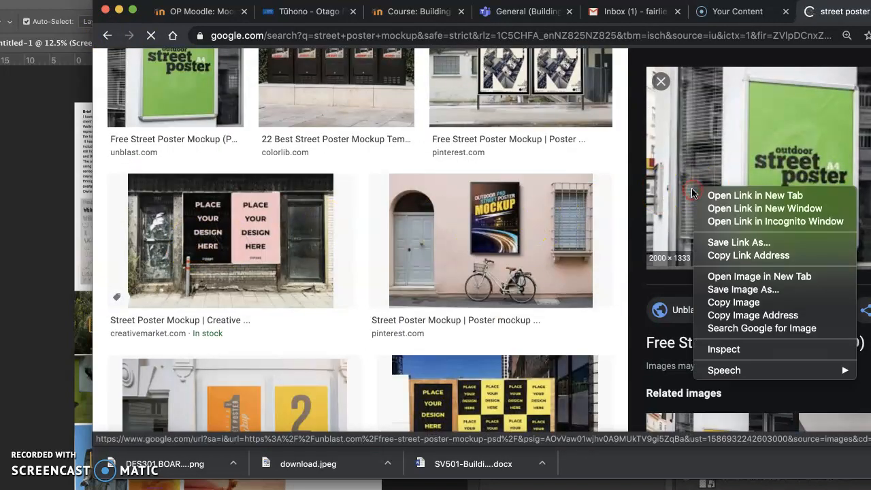
left_click(739, 289)
left_click(614, 173)
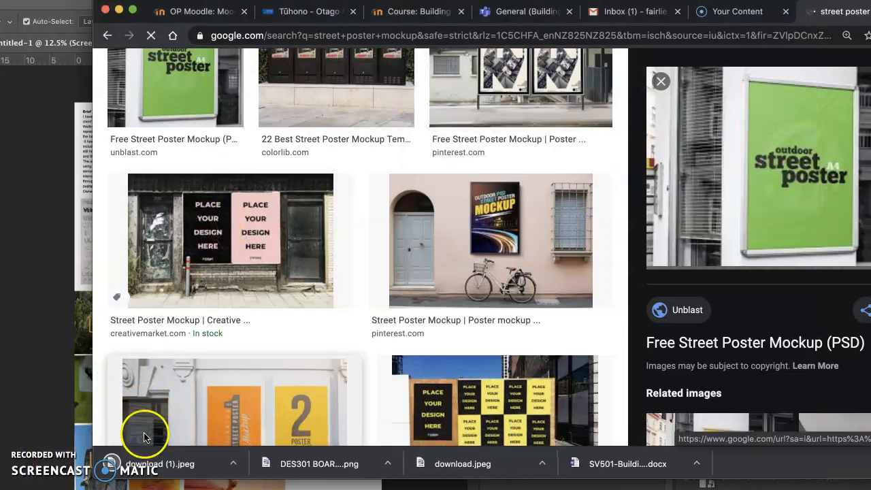
Minimize the browser, uncover the desktop and open the saved download (1).jpeg mockup in Photoshop.
left_click(118, 10)
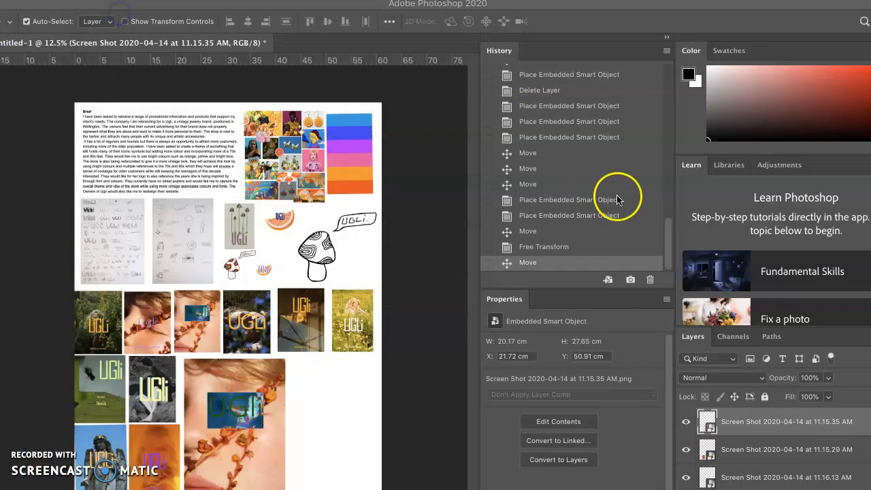
left_click(584, 153)
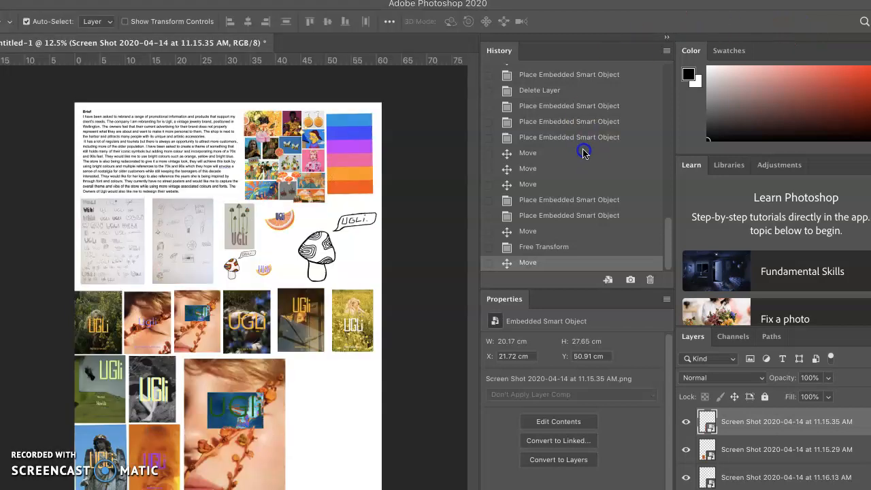
left_click_drag(626, 12, 530, 165)
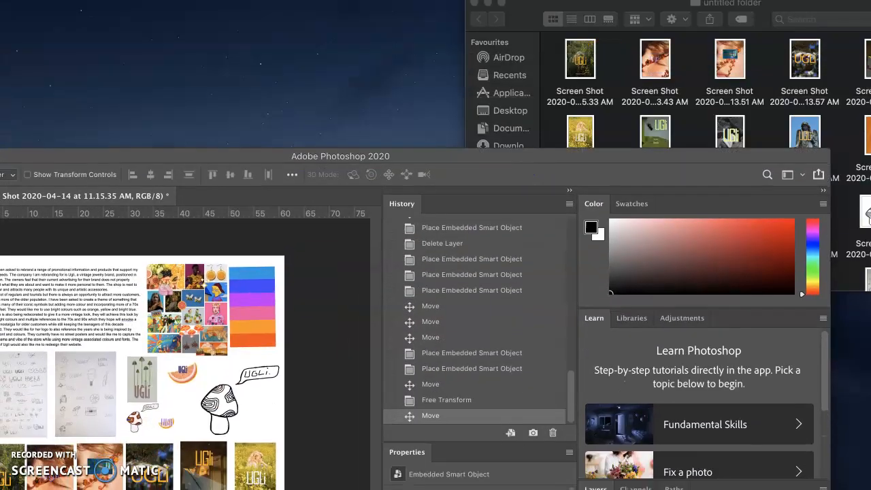
left_click(475, 5)
left_click_drag(723, 157, 692, 97)
right_click(769, 79)
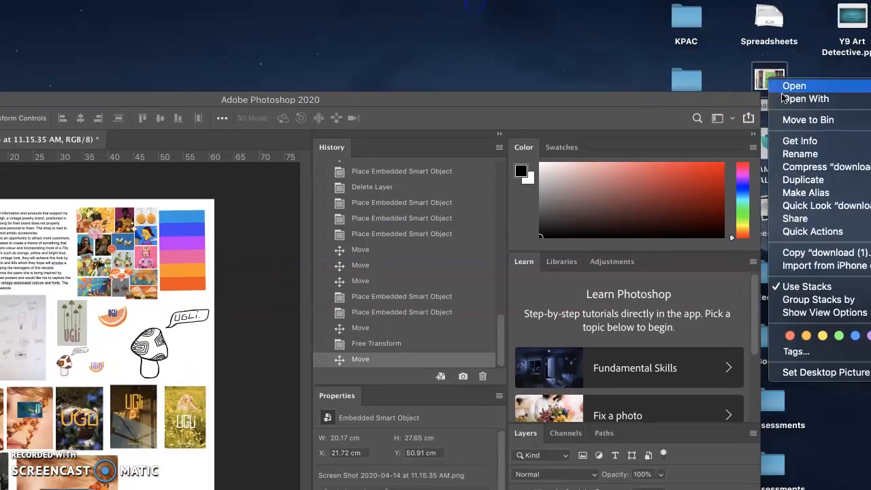
mouse_move(782, 100)
left_click(726, 136)
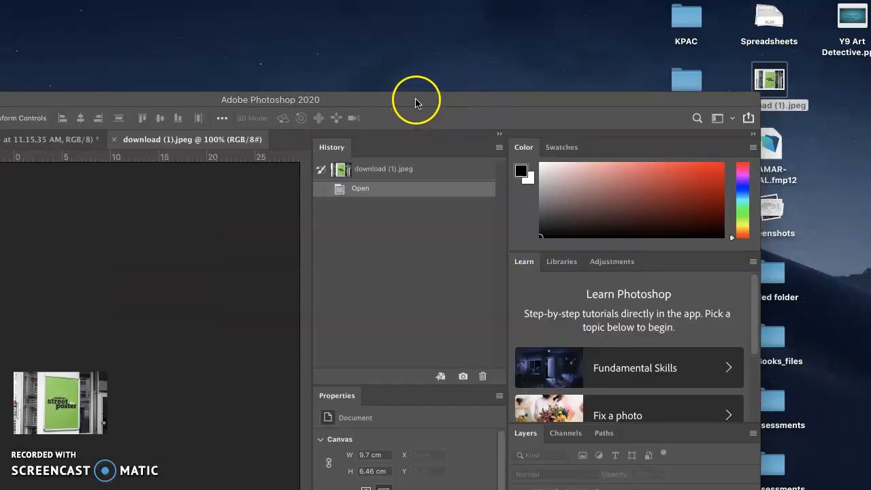
left_click_drag(416, 97, 674, 10)
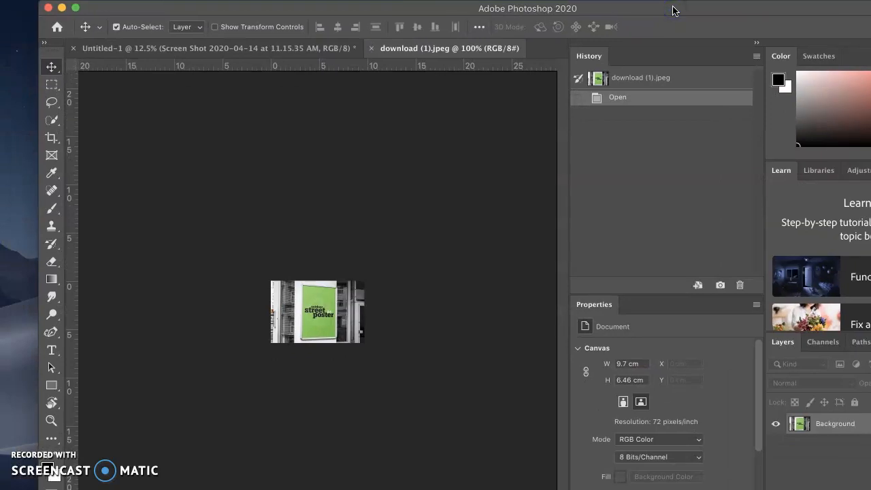
Place the UGLi poster screenshot with the face and orange berries from the untitled folder into the green street poster mockup.
key("super+plus")
key("super+plus")
key("super+plus")
key("super+plus")
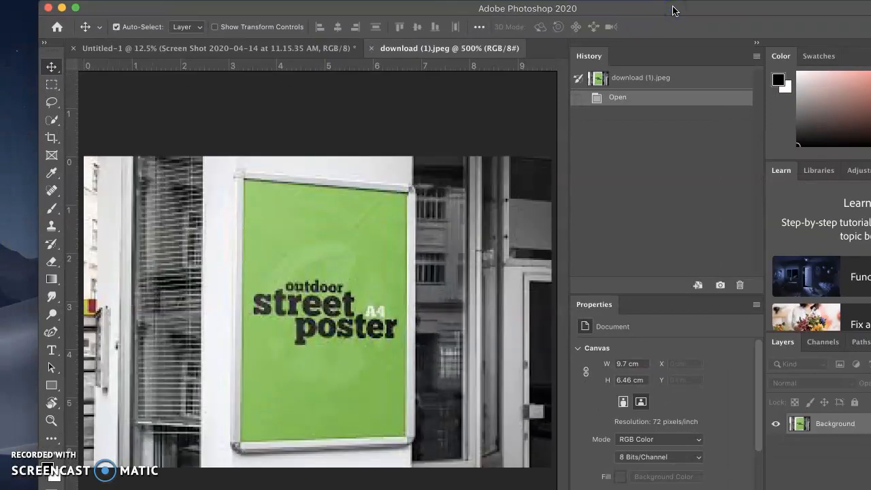
mouse_move(685, 15)
left_mouse_down()
mouse_move(674, 34)
mouse_move(392, 16)
mouse_move(672, 4)
left_mouse_up()
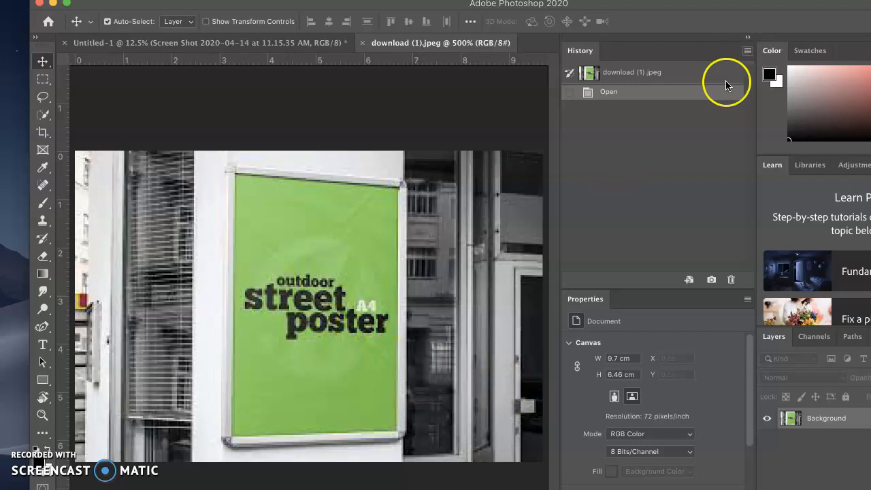
left_click_drag(870, 3, 656, 44)
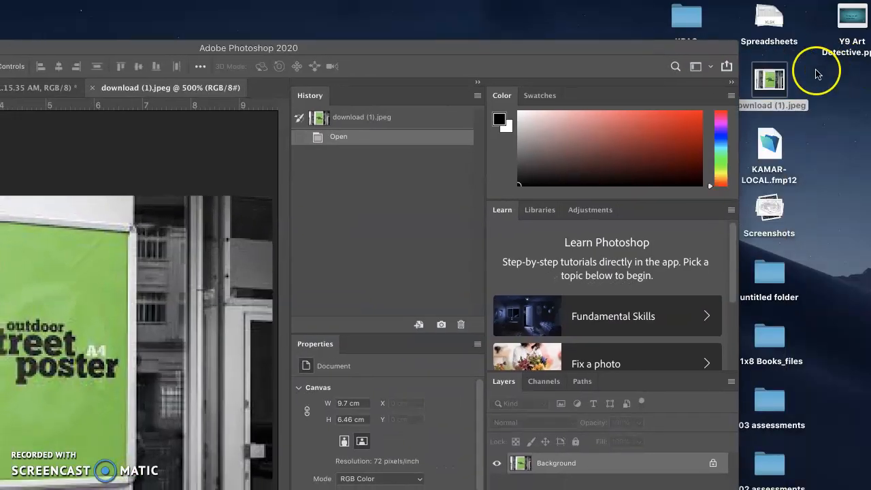
double_click(774, 268)
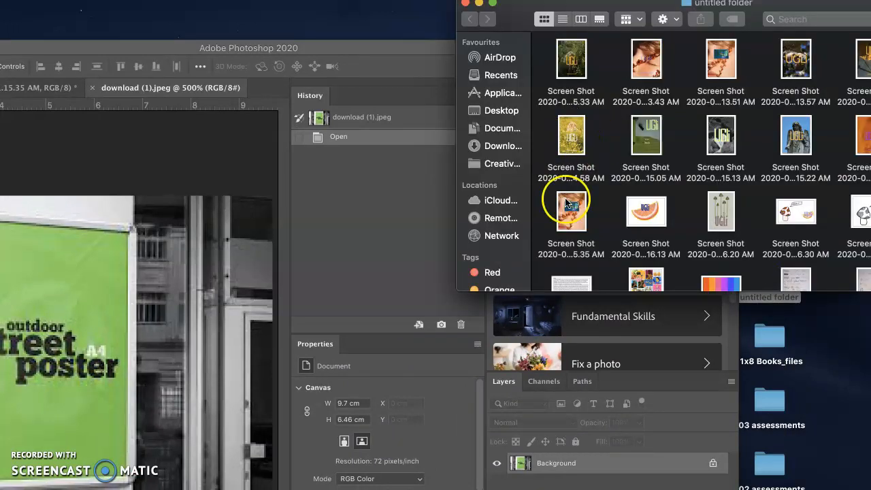
left_click_drag(572, 206, 50, 305)
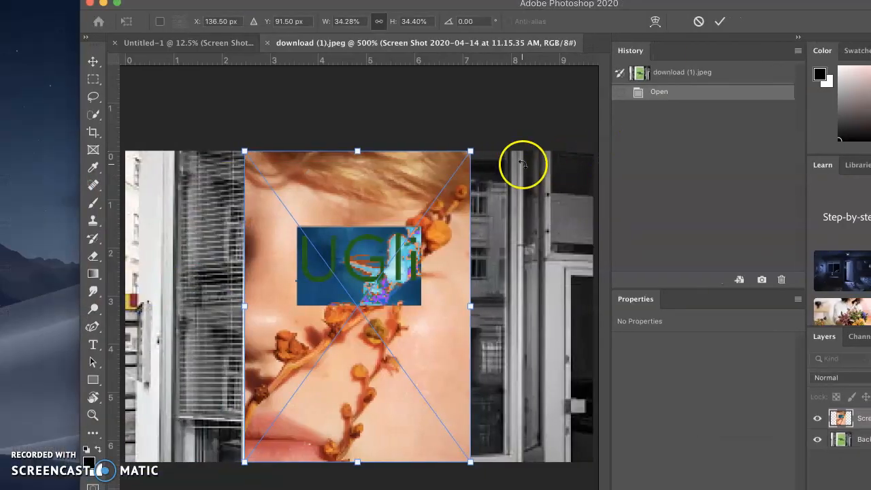
Scale the placed poster to about 23.8% and align its upper corner with the mockup's green panel.
left_click_drag(470, 150, 401, 246)
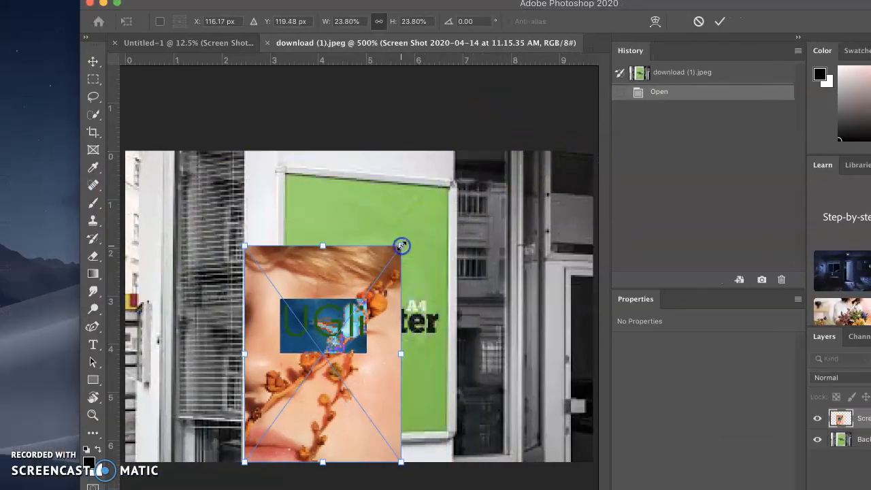
left_click_drag(348, 271, 390, 199)
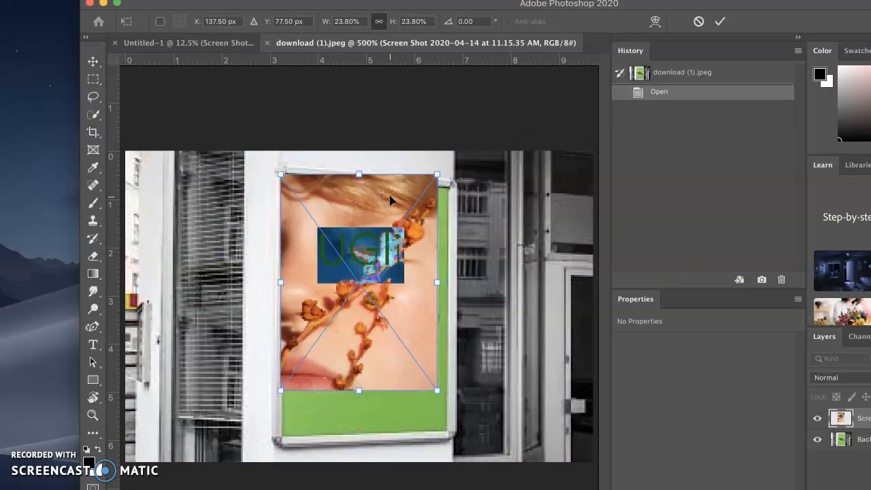
mouse_move(355, 215)
left_mouse_down()
mouse_move(361, 227)
mouse_move(362, 217)
left_mouse_up()
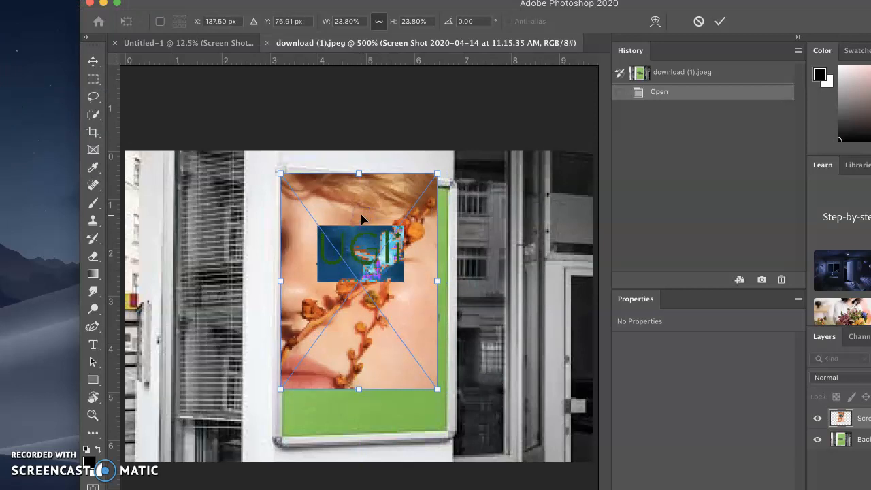
Distort the poster's other three corners to match the perspective of the mockup's green panel and commit the placement.
left_click(438, 174)
left_click_drag(437, 174, 449, 184)
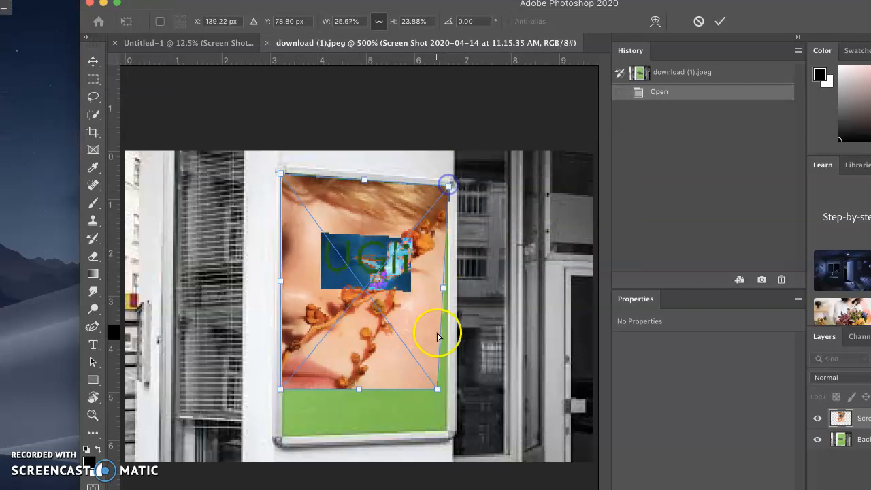
left_click(437, 388)
left_click_drag(437, 389, 445, 429)
left_click_drag(280, 389, 283, 437)
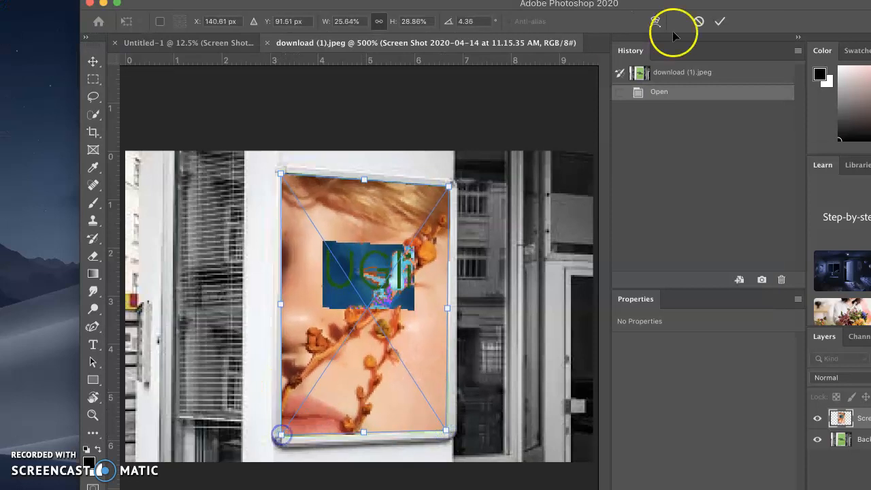
left_click(720, 22)
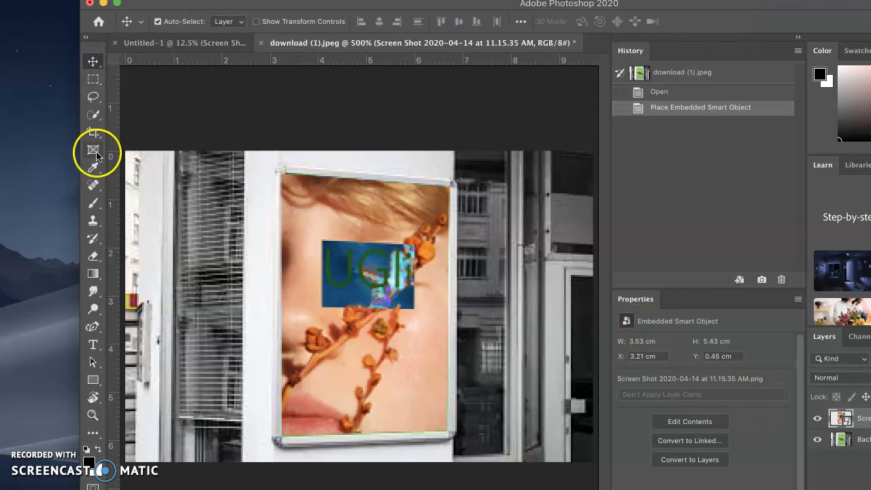
Crop both sides of the mockup in close to the poster frame and flatten the image.
left_click(93, 132)
left_click_drag(121, 311, 177, 308)
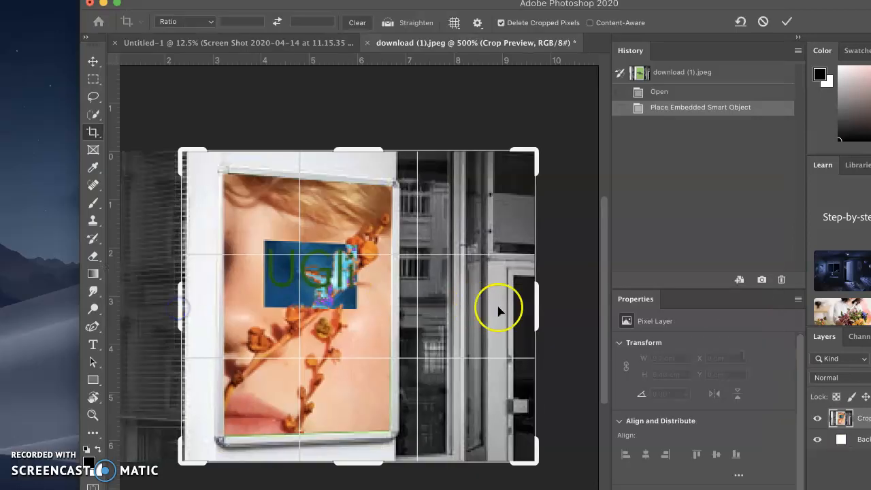
left_click_drag(537, 311, 479, 312)
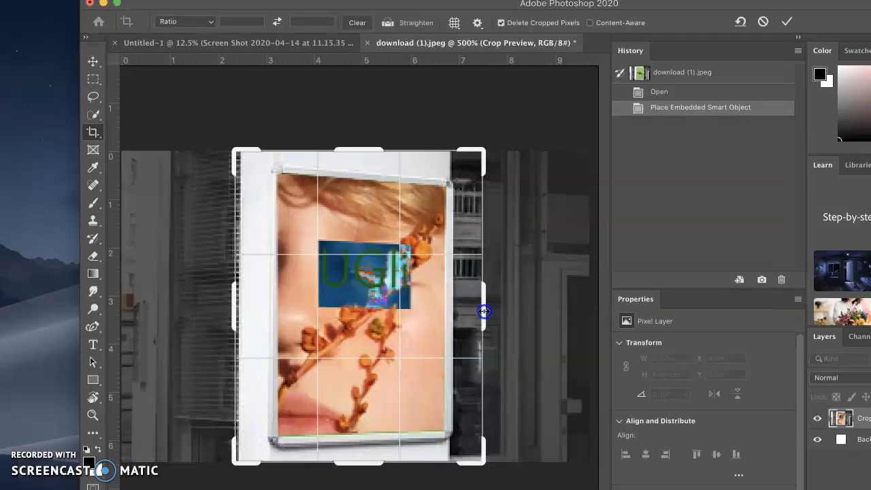
left_click(787, 22)
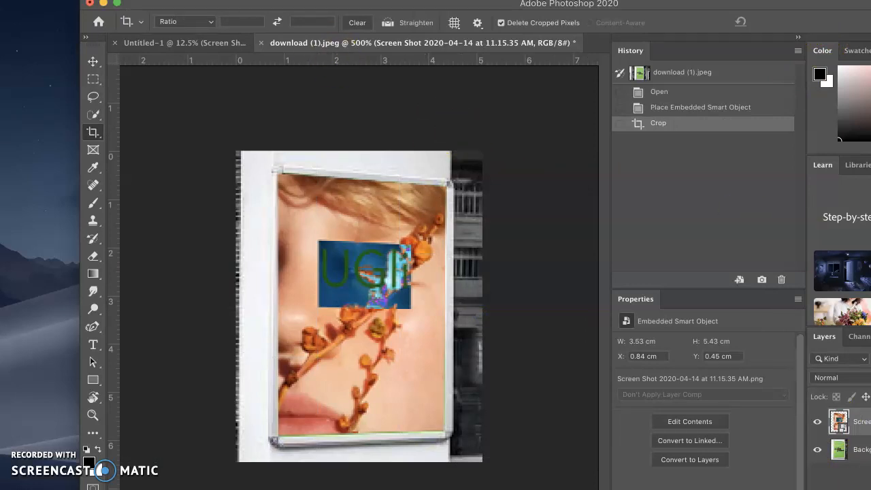
left_click(204, 0)
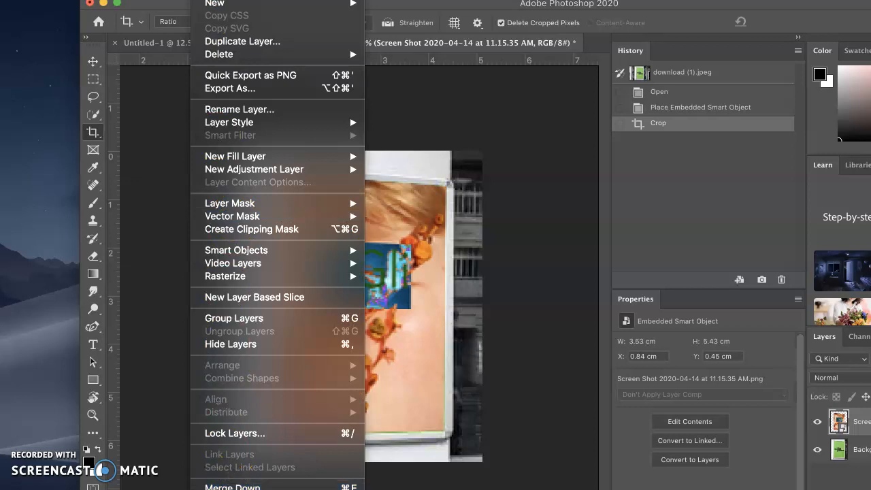
left_click(231, 489)
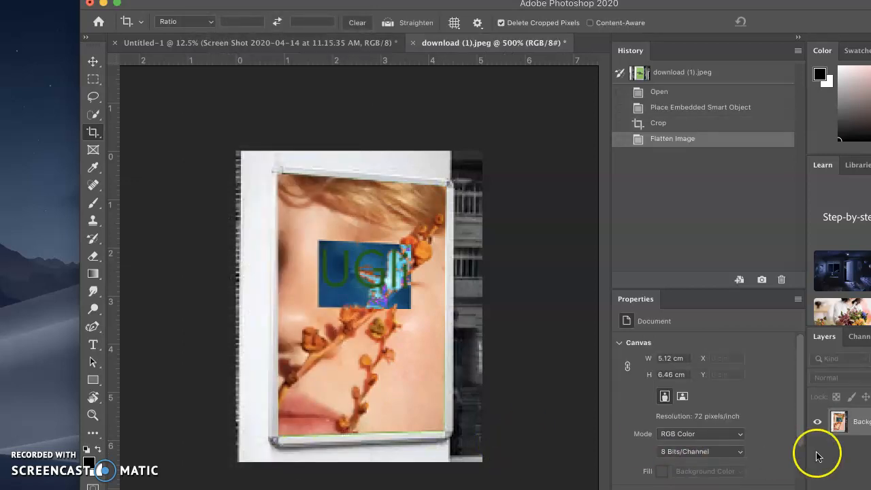
Copy the flattened mockup into the Untitled-1 board and enlarge it to fill the space beside the large face poster.
left_click_drag(860, 424, 453, 406)
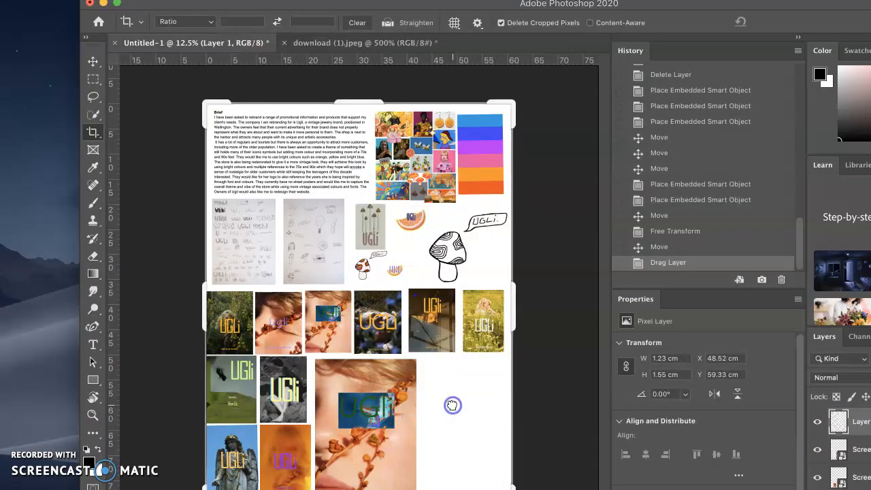
left_click(495, 460)
key("super+t")
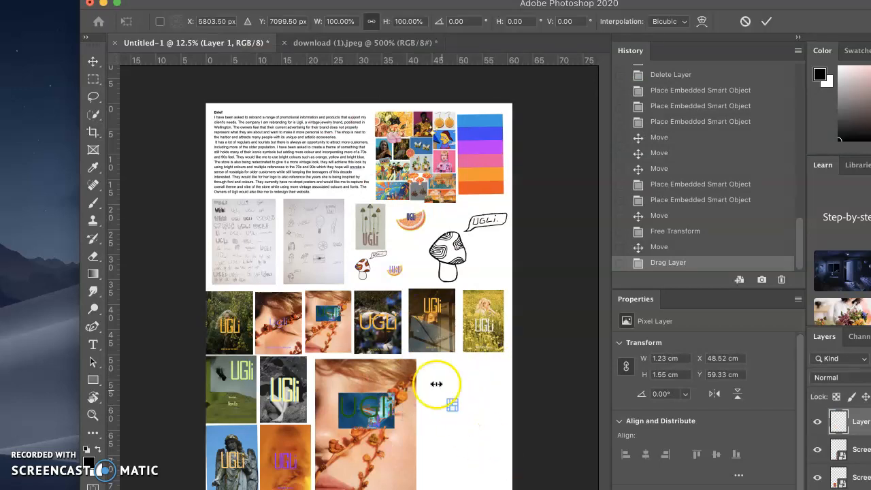
left_click_drag(477, 434, 494, 472)
left_click_drag(449, 391, 425, 355)
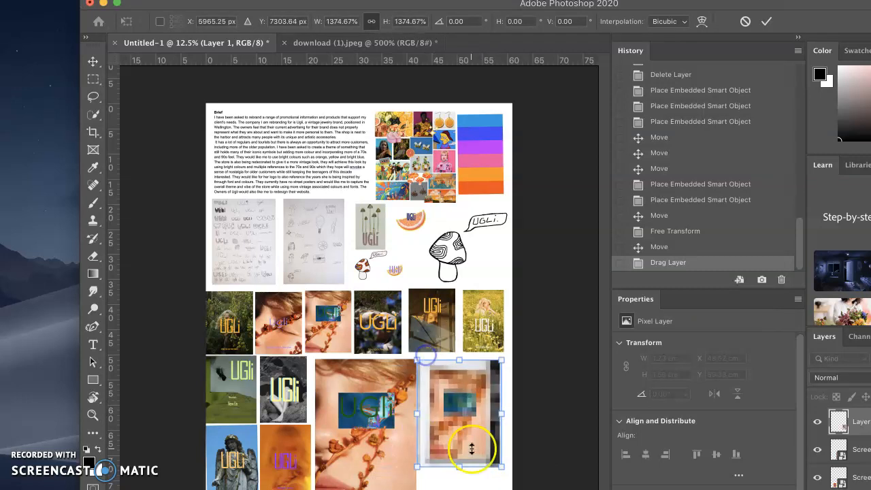
left_click_drag(501, 467, 515, 484)
left_click_drag(472, 459, 477, 469)
left_click(519, 367)
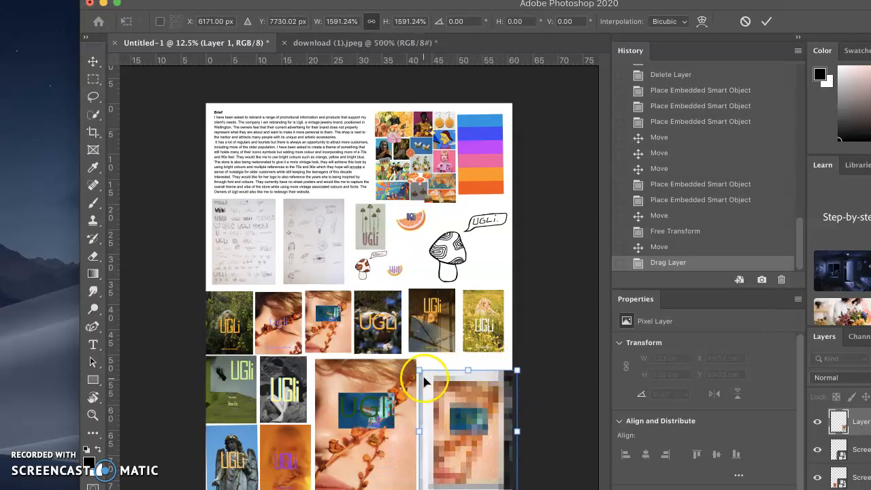
left_click_drag(419, 368, 414, 351)
left_click(766, 22)
Reposition the street mockup, the large face poster and the orange poster to close the gaps in the lower rows.
key("c")
left_click(463, 439)
left_click_drag(467, 485, 449, 425)
left_click(93, 62)
left_click_drag(468, 361, 467, 382)
left_click(368, 402)
left_click_drag(369, 401, 367, 404)
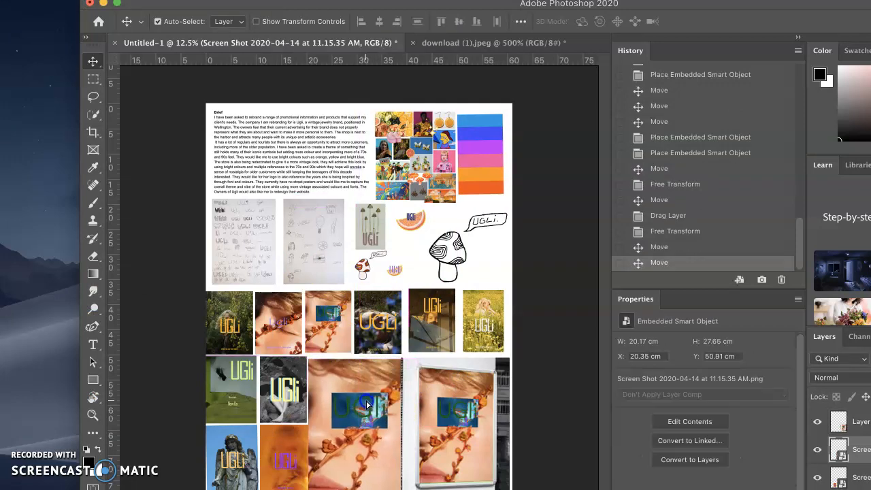
left_click_drag(285, 430, 286, 430)
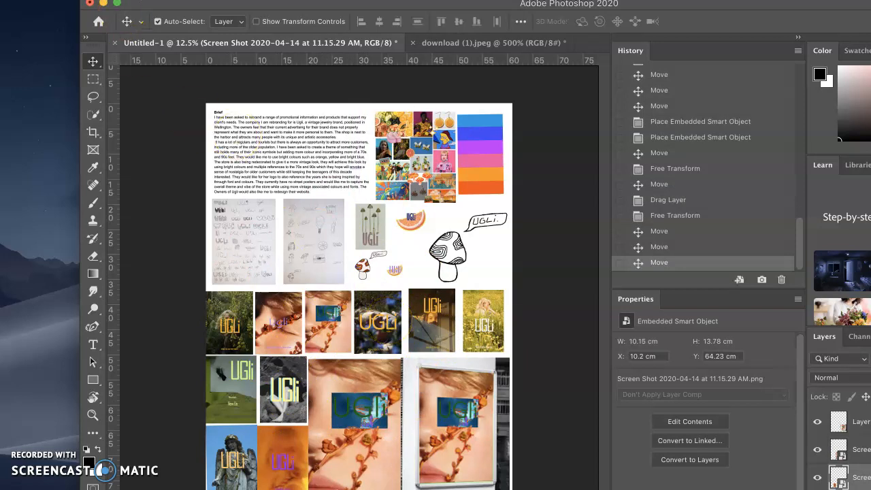
Review the settings for saving the design board on the computer in Photoshop format and cancel without saving.
left_click(95, 3)
left_click(151, 138)
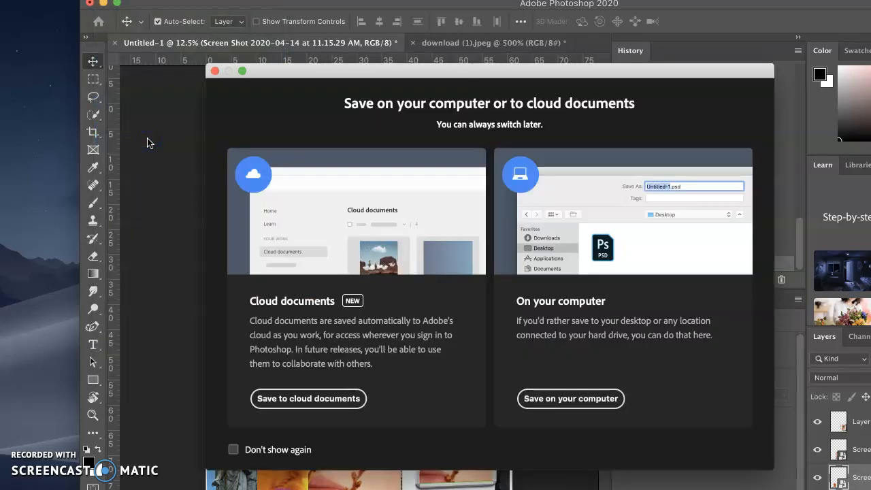
left_click(556, 400)
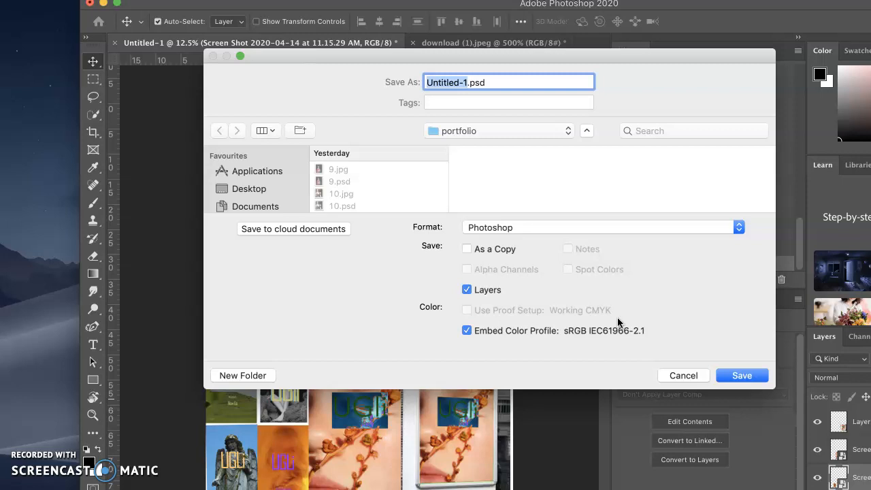
left_click(684, 376)
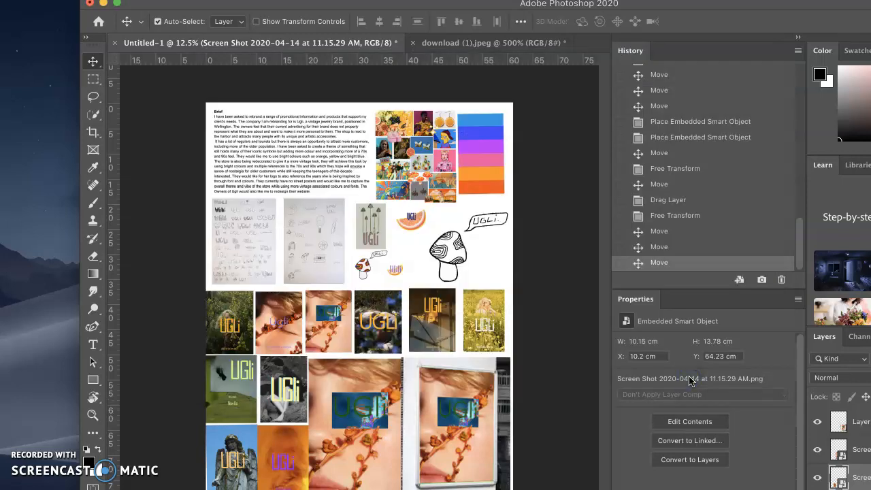